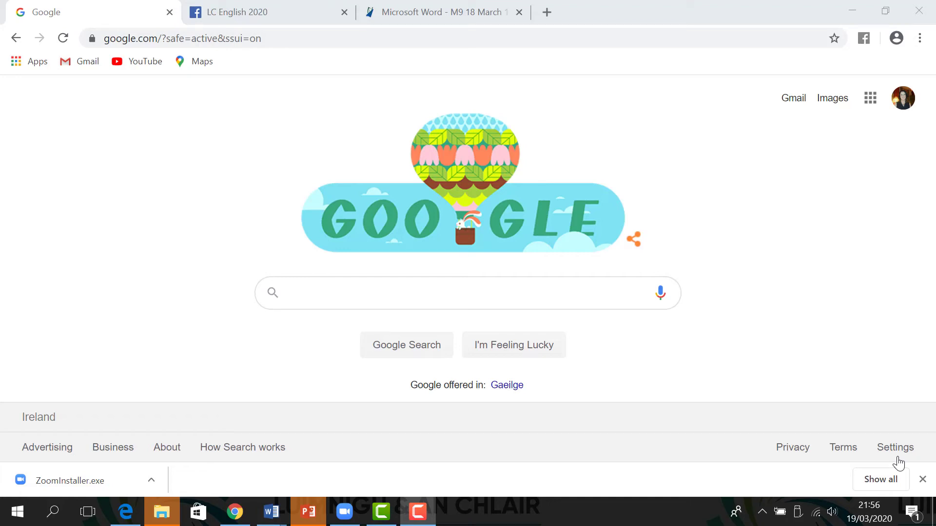
Step: Search Google for "zoom" and open the Zoom video conferencing website from the results
left_click(437, 293)
type("zoom")
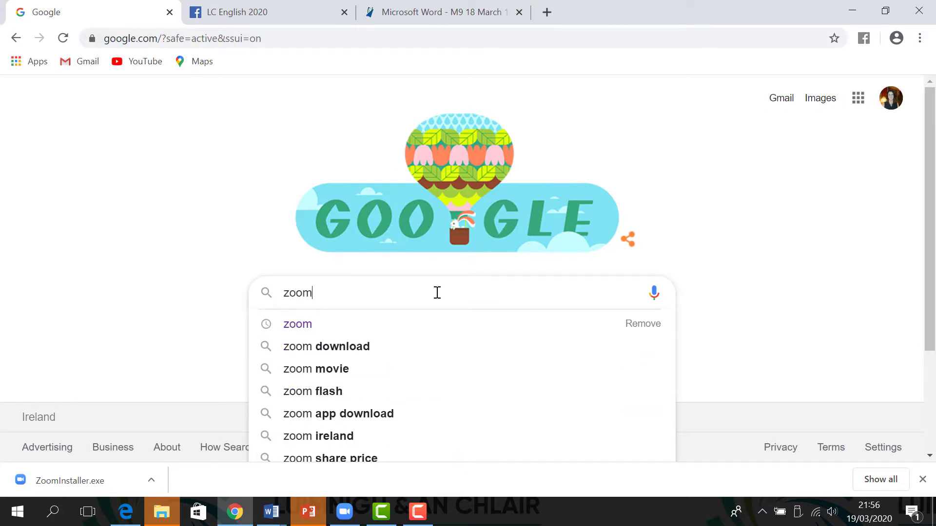
key("Return")
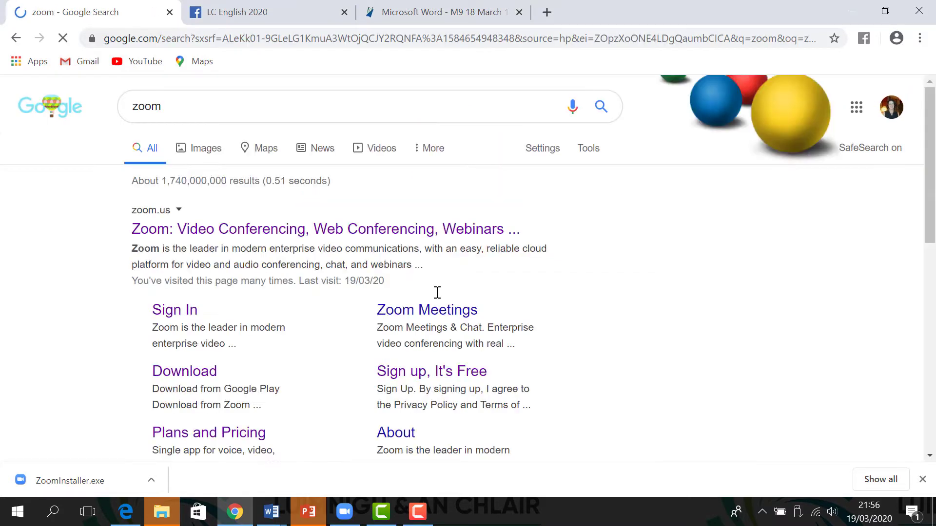
left_click(349, 232)
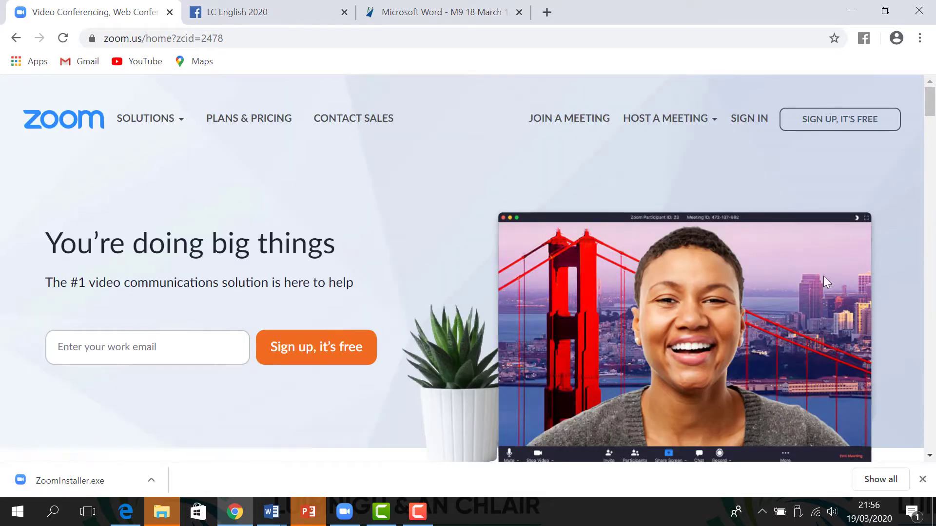
Step: Examine the home page's features and its Basic, Pro and Business pricing plans, then return to the page header
left_click(931, 458)
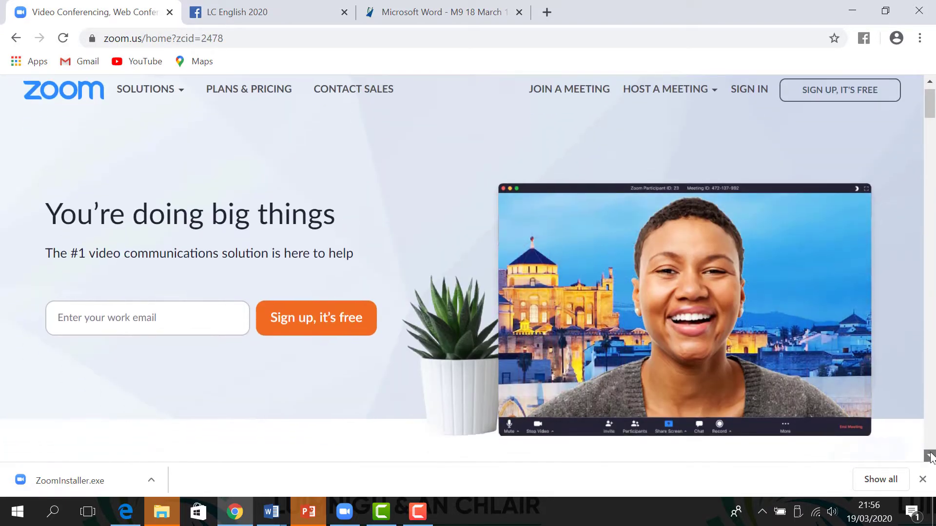
scroll(931, 458, "down", 10)
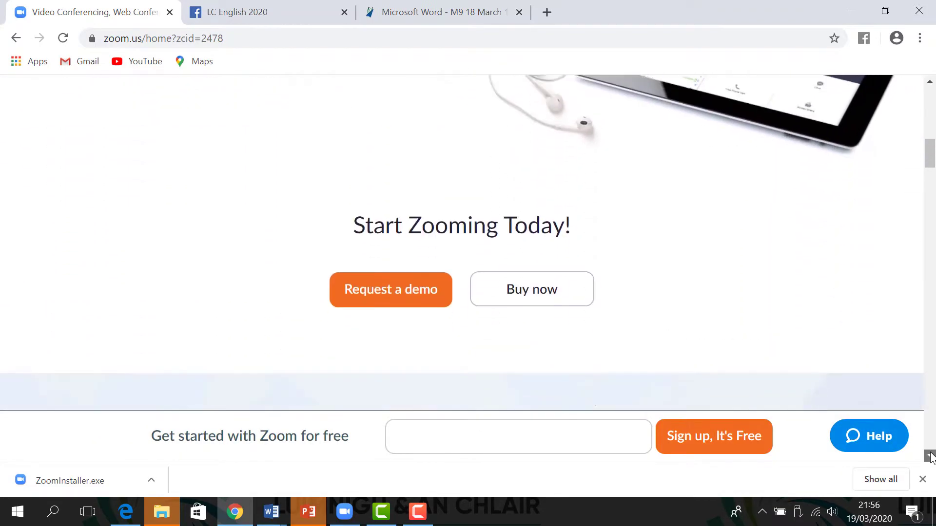
scroll(931, 458, "down", 10)
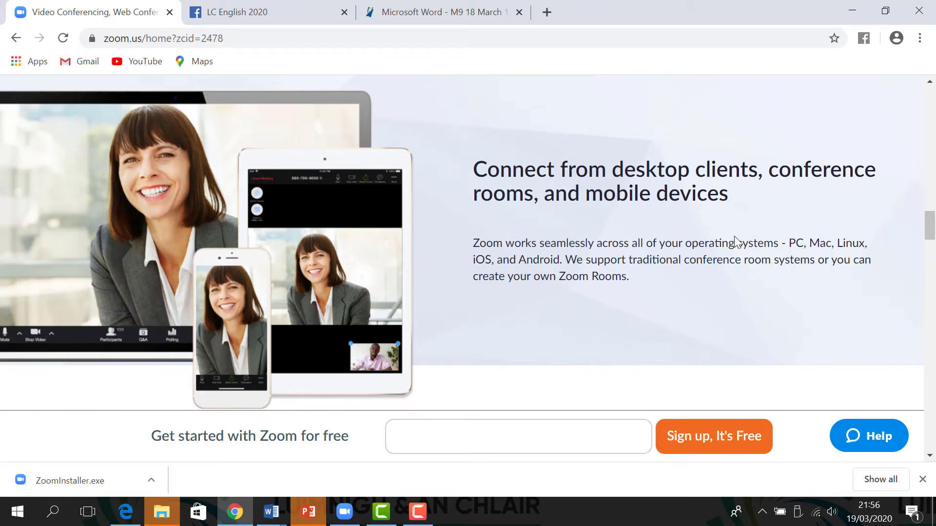
scroll(932, 458, "down", 7)
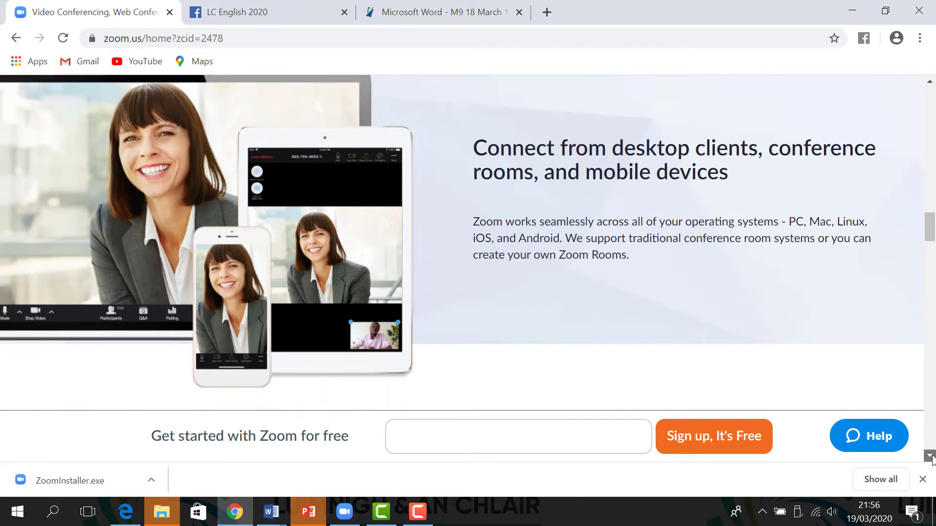
scroll(932, 458, "down", 2)
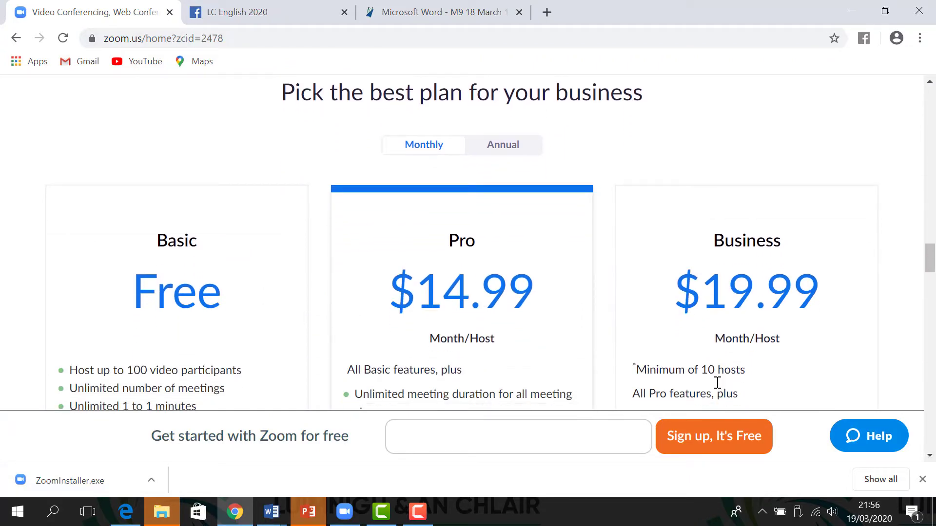
scroll(931, 450, "down", 1)
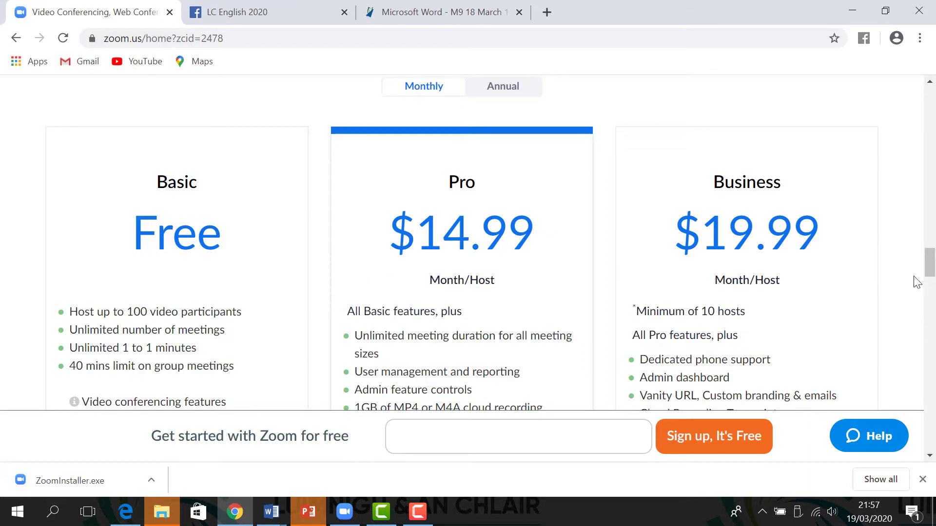
left_click_drag(930, 263, 931, 86)
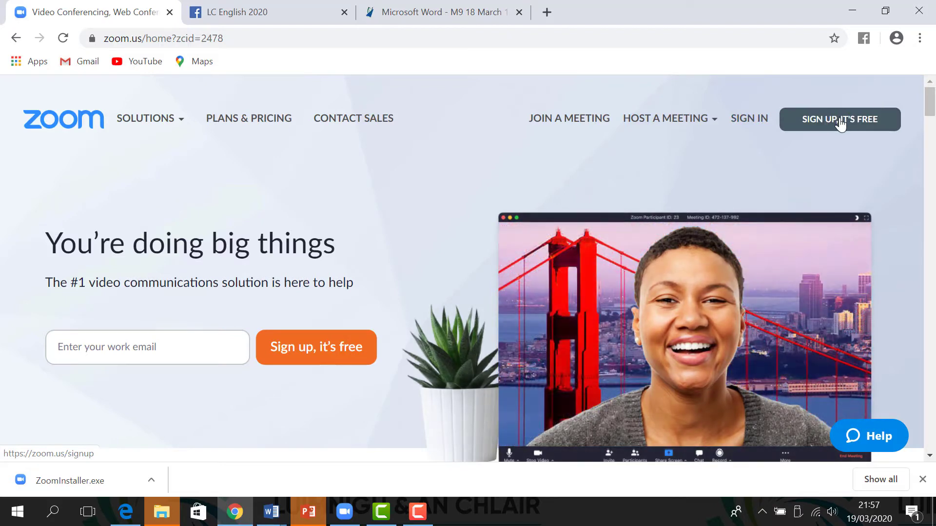
Step: Open the free sign-up page, then go to the sign-in page and sign in with the prefilled account credentials
left_click(839, 129)
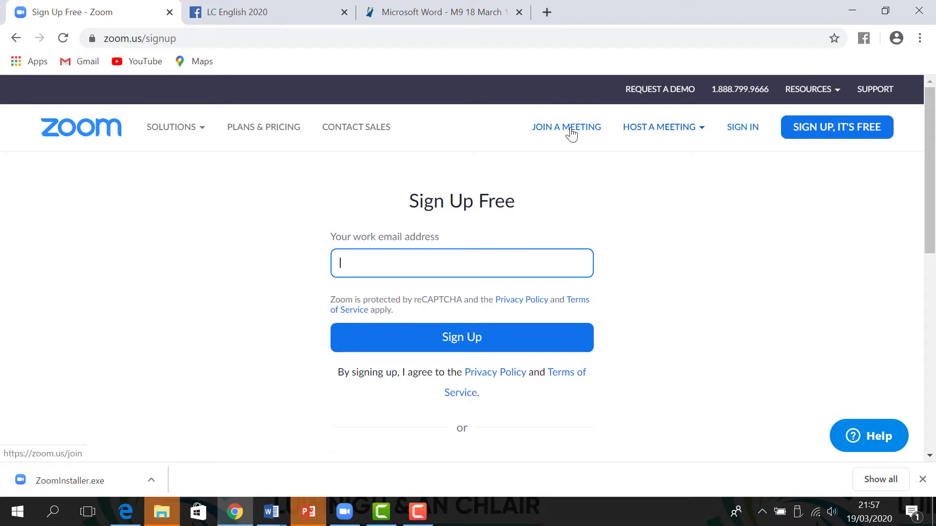
left_click(745, 133)
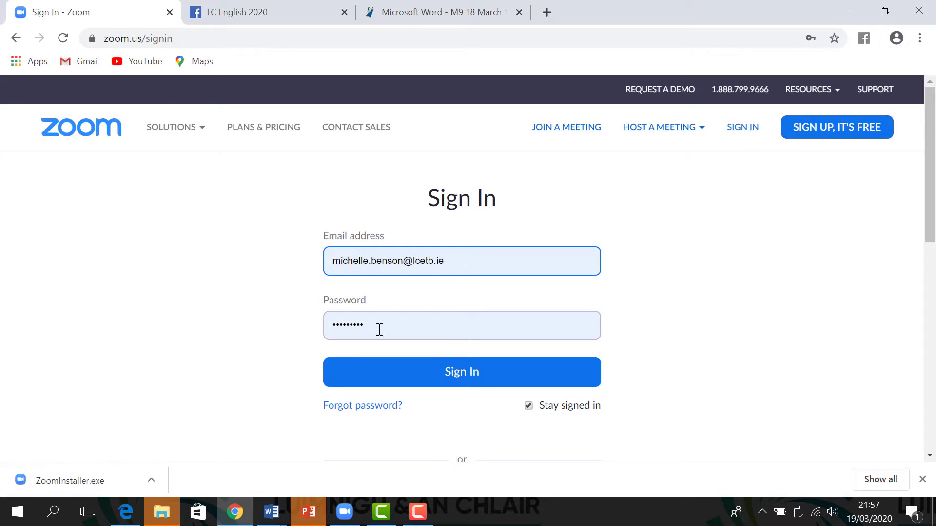
left_click(458, 374)
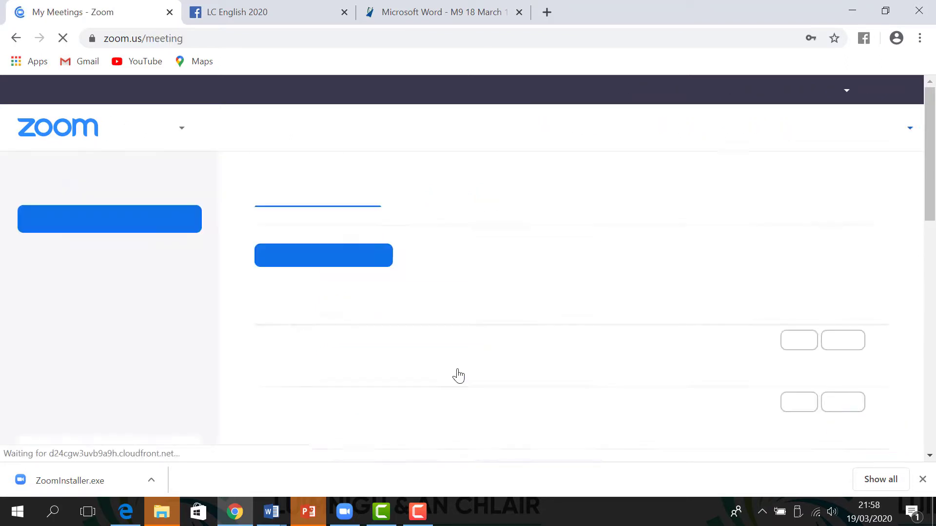
Step: Review the account's profile page, including the personal meeting ID, sign-in email and user type
left_click(56, 189)
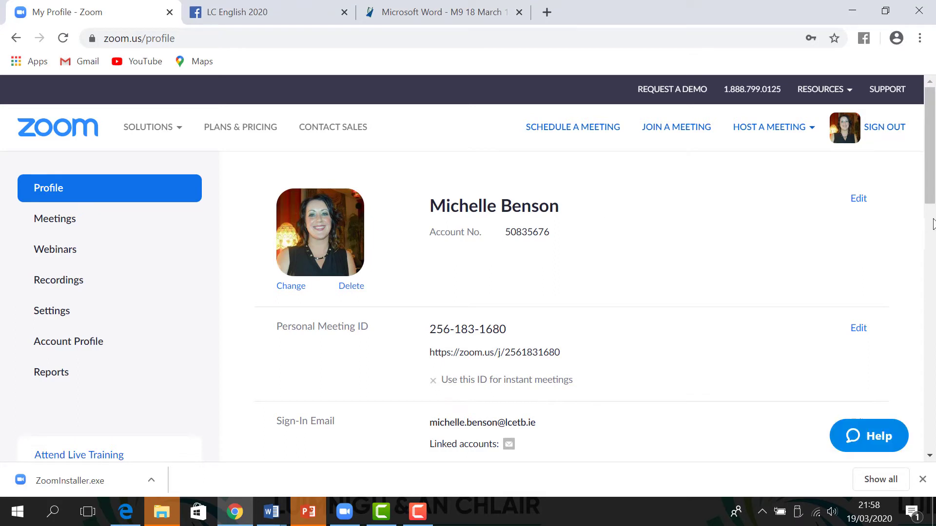
scroll(932, 195, "down", 2)
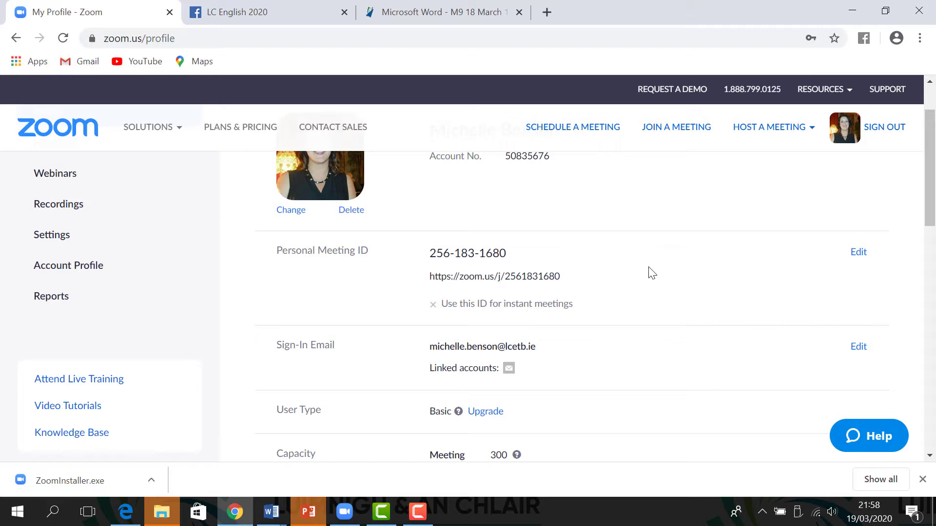
scroll(934, 122, "up", 2)
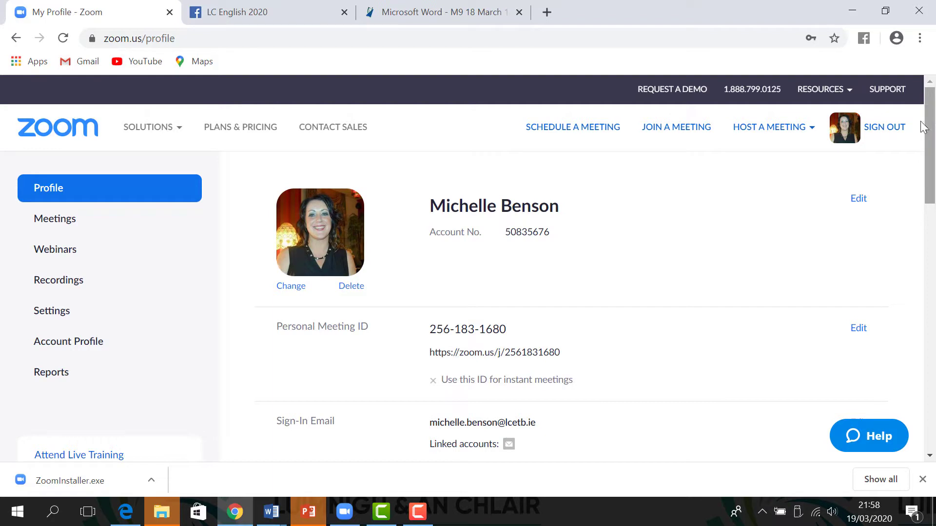
Step: Sign out of the Zoom website and switch to the Zoom desktop app's home screen
left_click(883, 130)
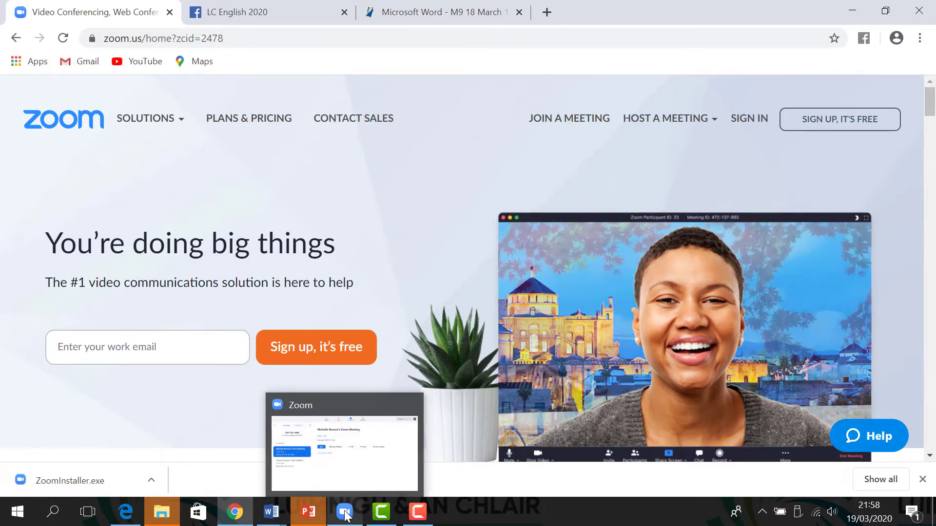
left_click(345, 513)
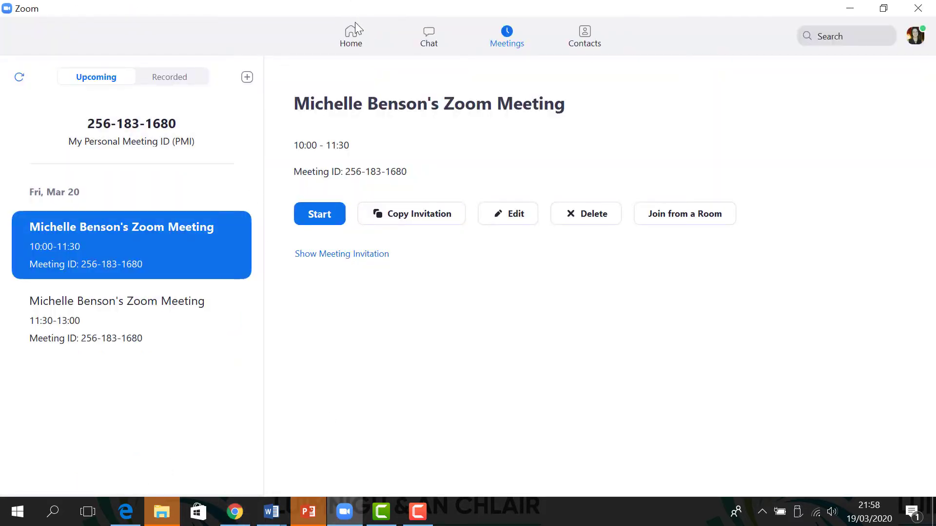
left_click(352, 40)
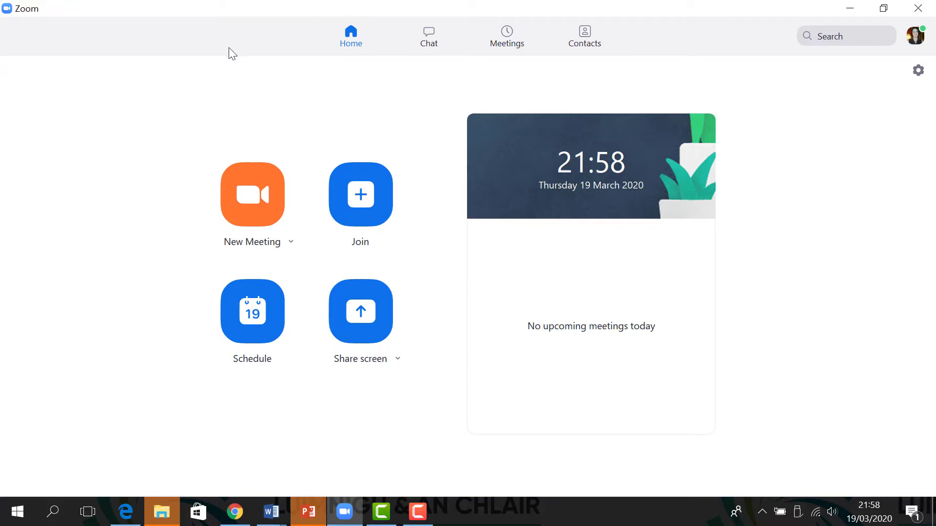
Step: Set up a new scheduled meeting with a 22:07 start time and a duration of 1 hour 30 minutes
left_click(254, 322)
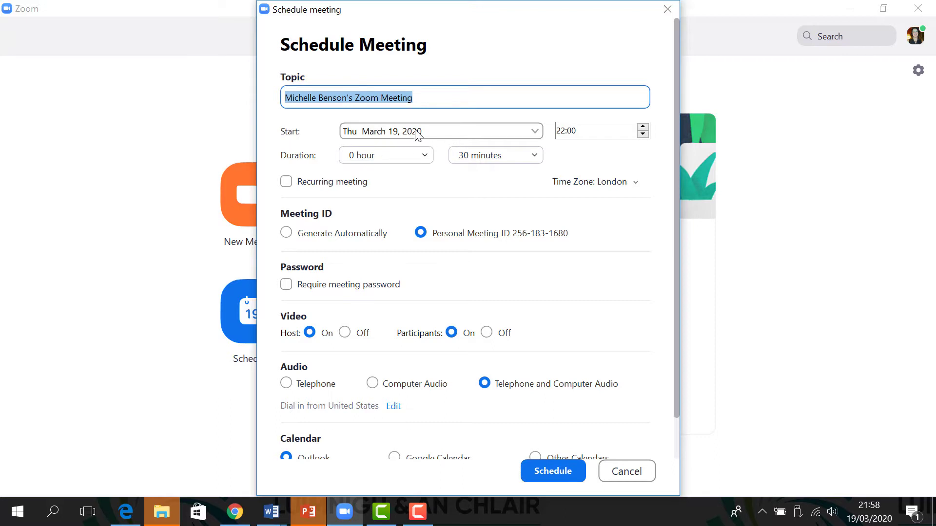
left_click(642, 134)
left_click(643, 134)
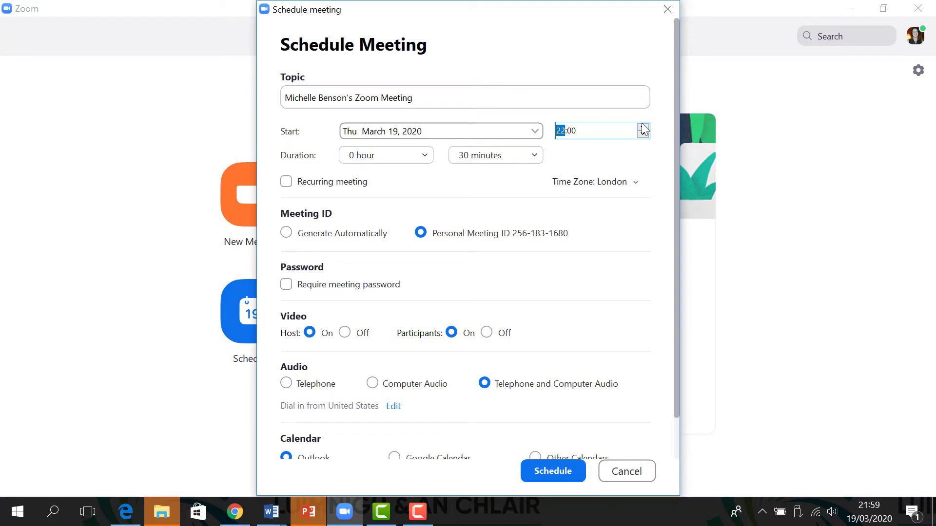
key("Right")
left_click(643, 128)
left_click(421, 156)
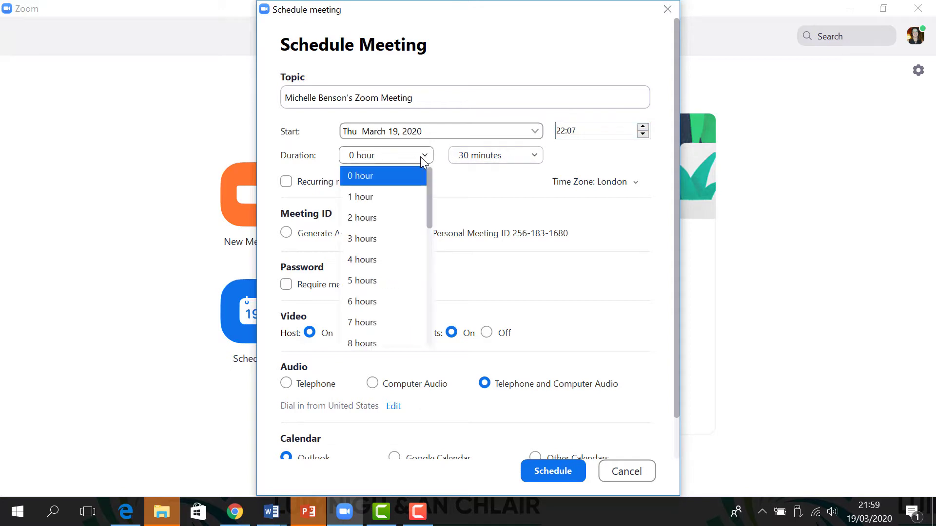
left_click(397, 198)
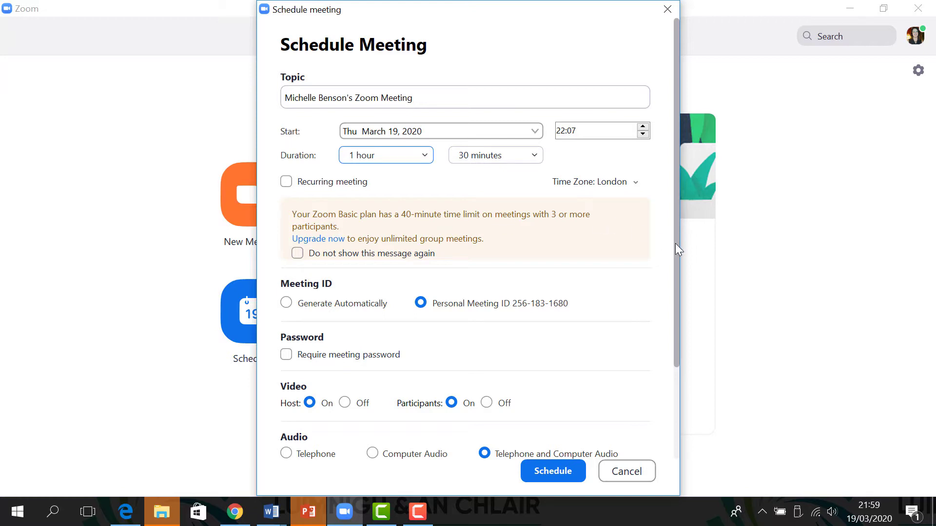
Step: Review the remaining meeting options, schedule the meeting with the Outlook calendar, and close the scheduling windows
left_click_drag(674, 248, 675, 337)
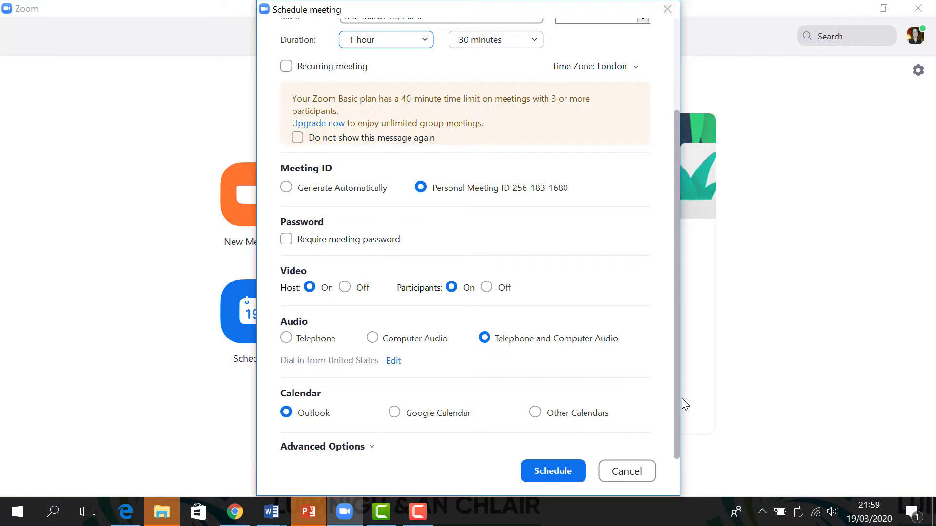
left_click(551, 471)
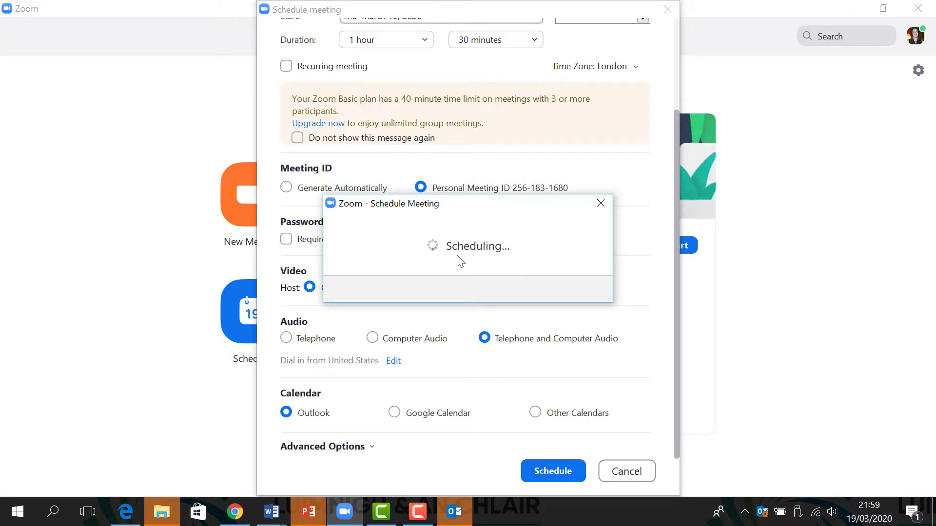
left_click(602, 204)
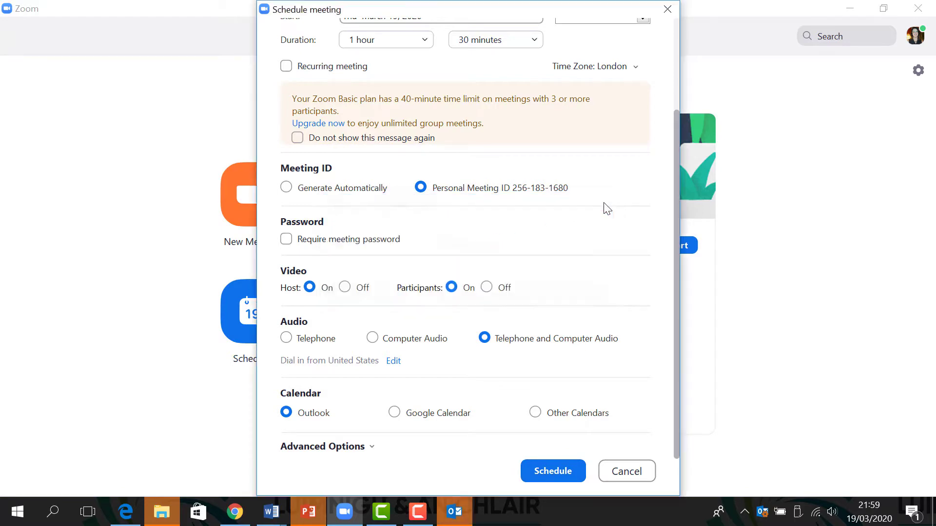
left_click(667, 10)
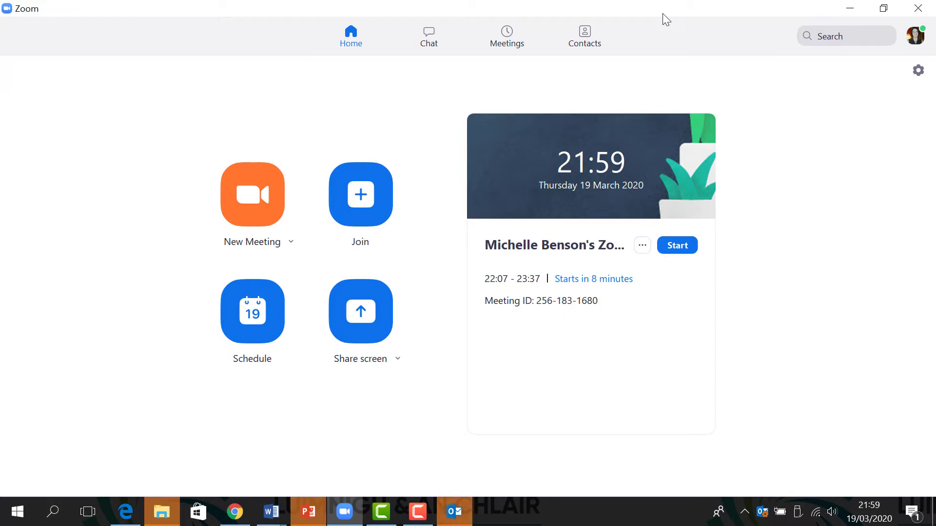
Step: Copy the invitation of today's 22:07 meeting and paste it into the blank Word document
left_click(507, 39)
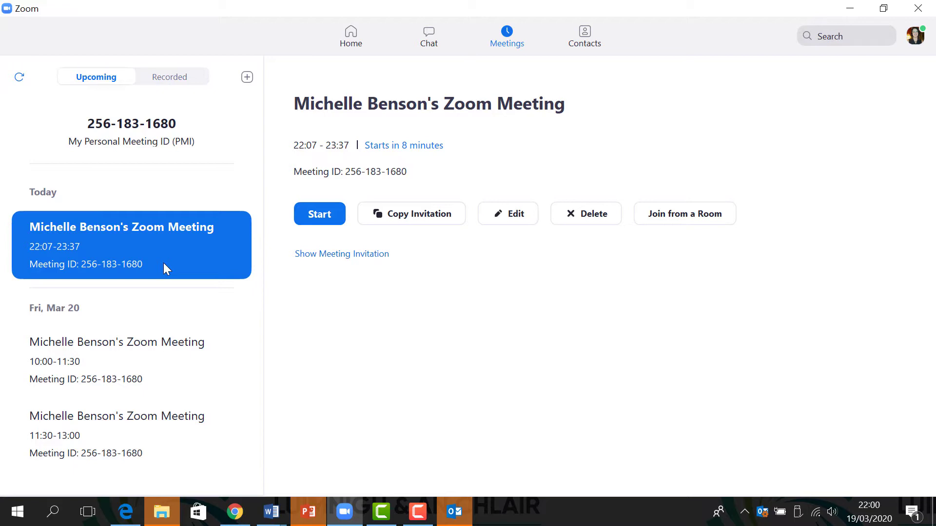
left_click(417, 226)
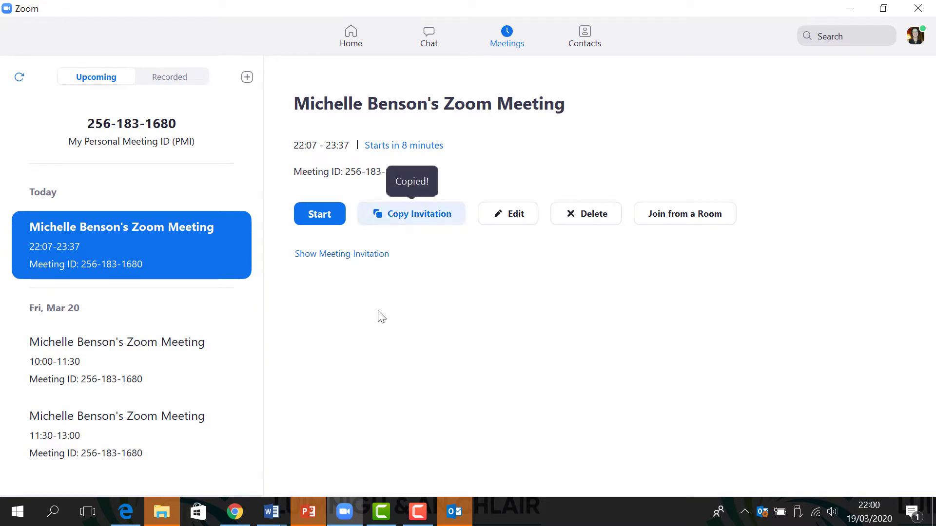
mouse_move(276, 515)
left_click(202, 467)
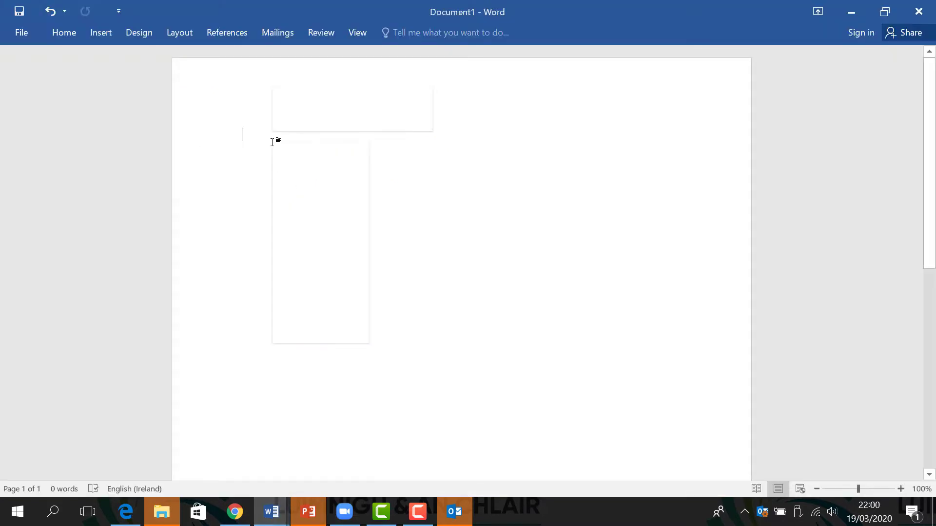
right_click(273, 142)
left_click(299, 201)
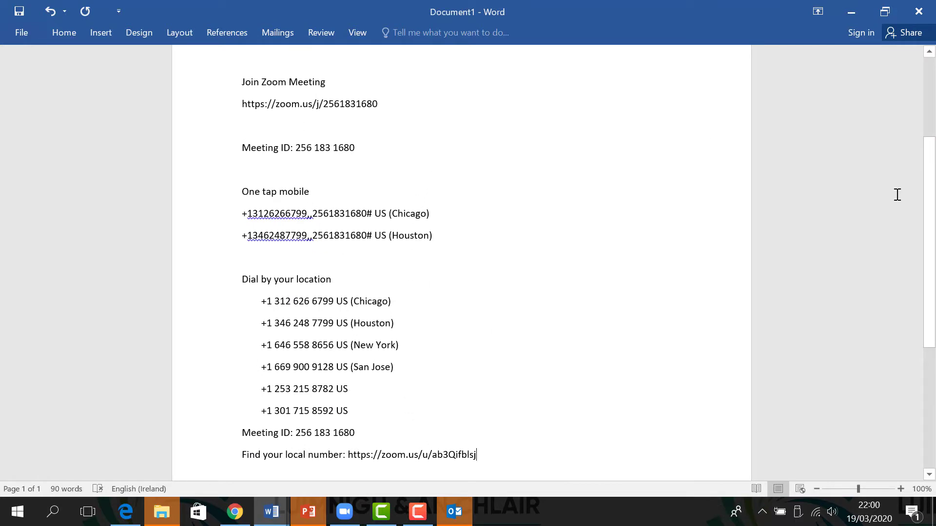
Step: Highlight the join link under "Join Zoom Meeting" in yellow and select the link again
left_click_drag(930, 200, 930, 119)
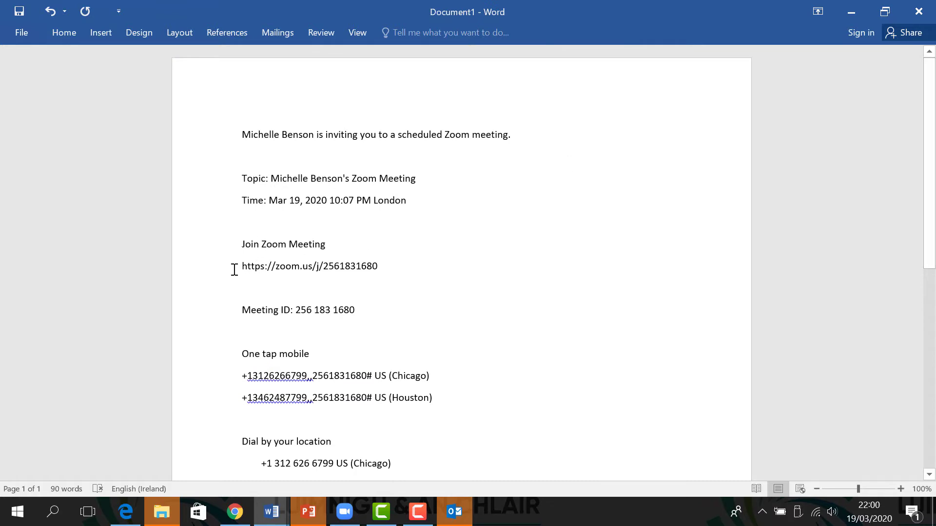
left_click_drag(234, 269, 406, 270)
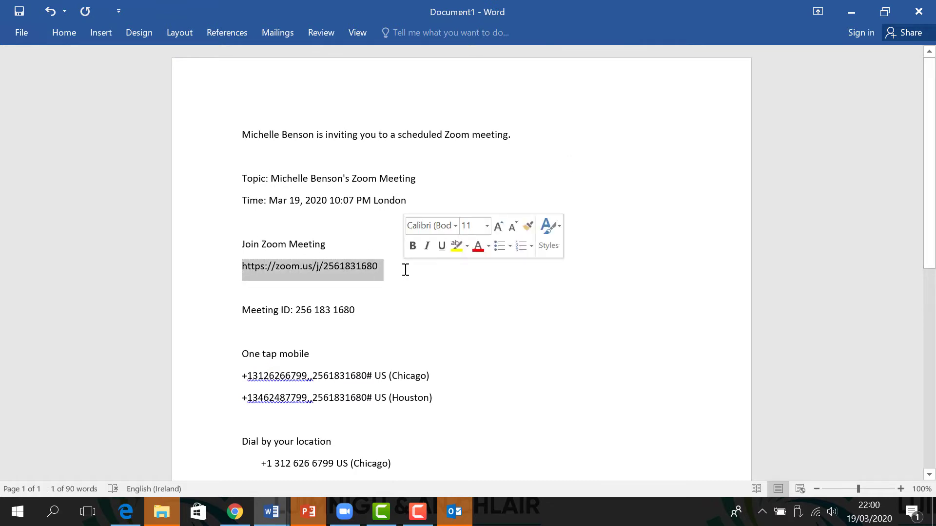
left_click(456, 246)
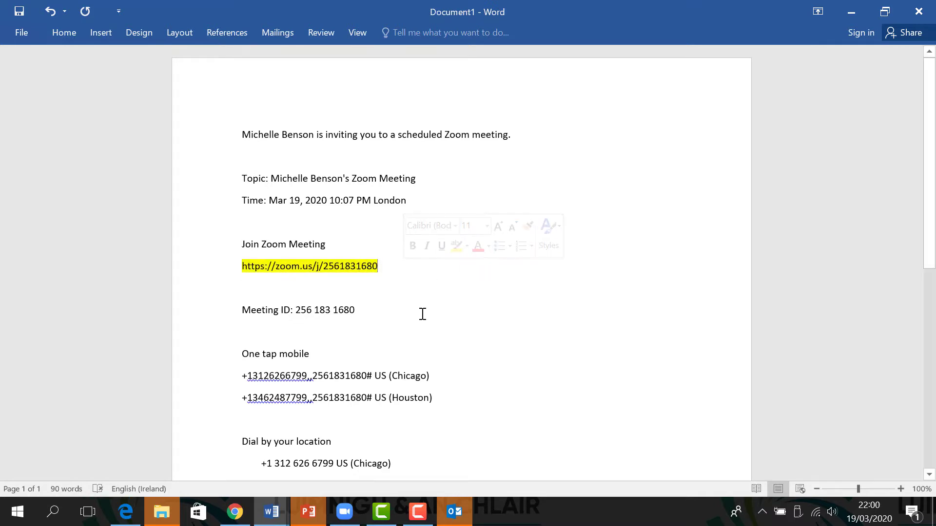
left_click_drag(257, 266, 399, 266)
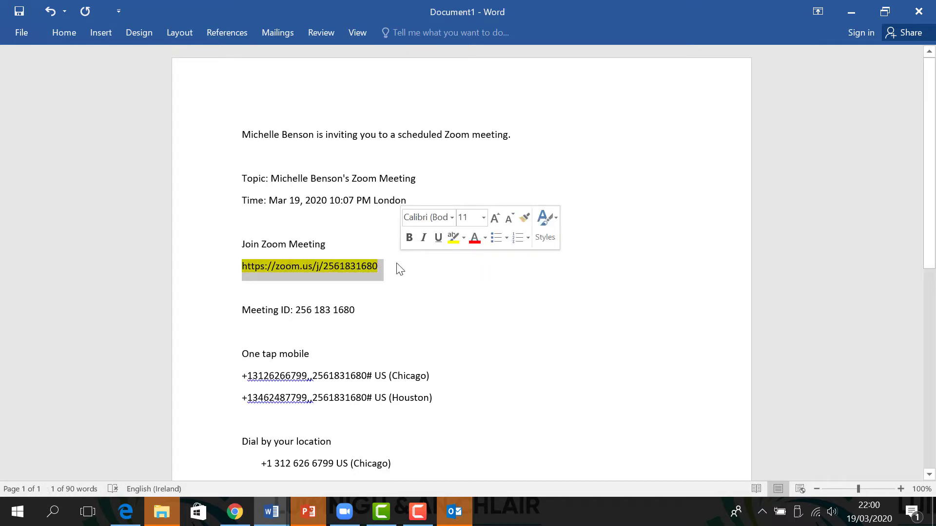
Step: Copy the highlighted join link and paste it into a new post in the LC English 2020 Facebook group in Chrome
right_click(349, 275)
left_click(407, 305)
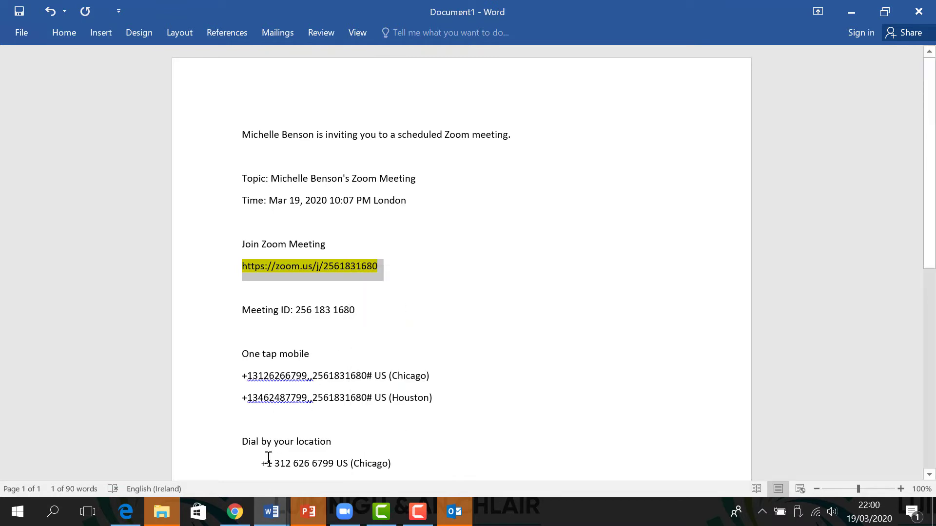
left_click(243, 516)
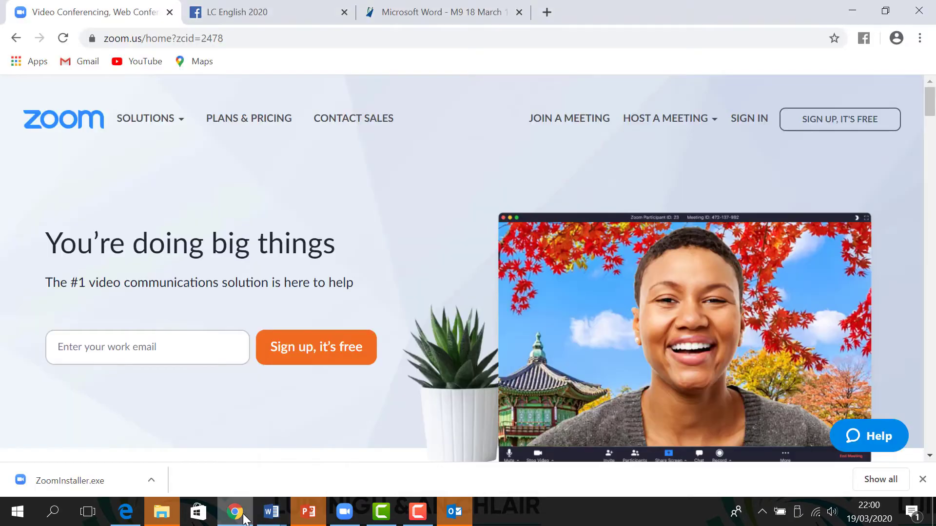
left_click(277, 8)
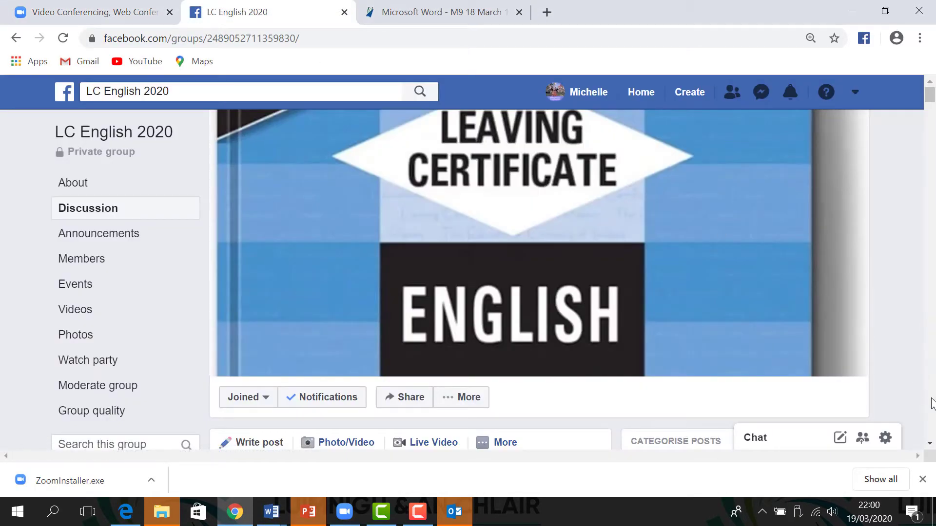
left_click(929, 444)
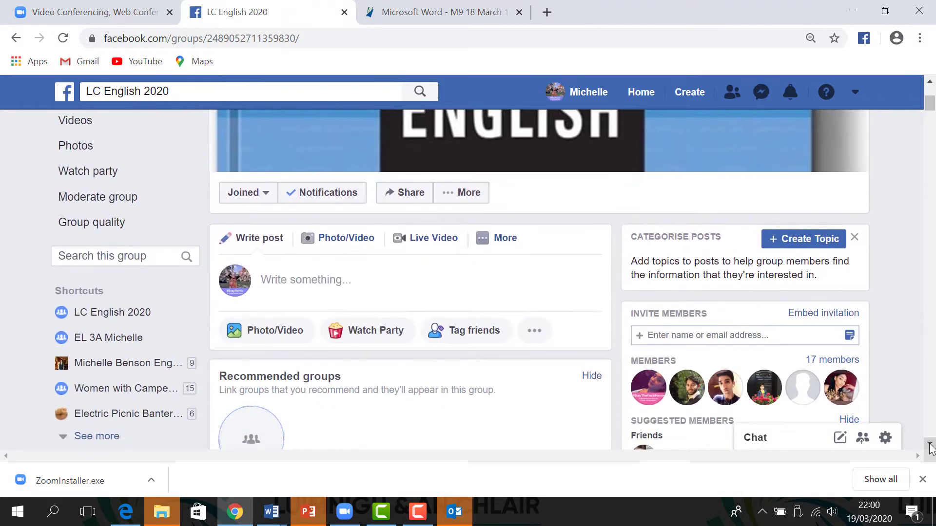
left_click(346, 279)
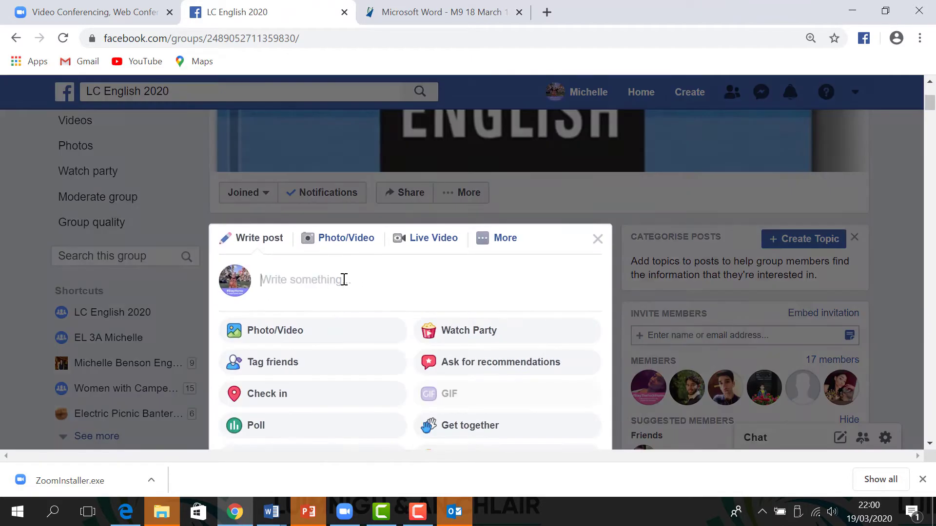
right_click(343, 279)
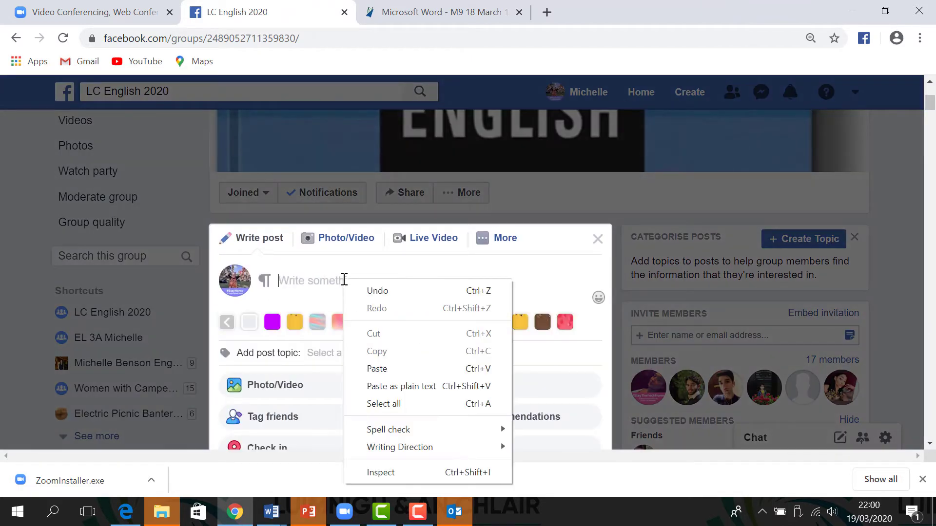
left_click(399, 369)
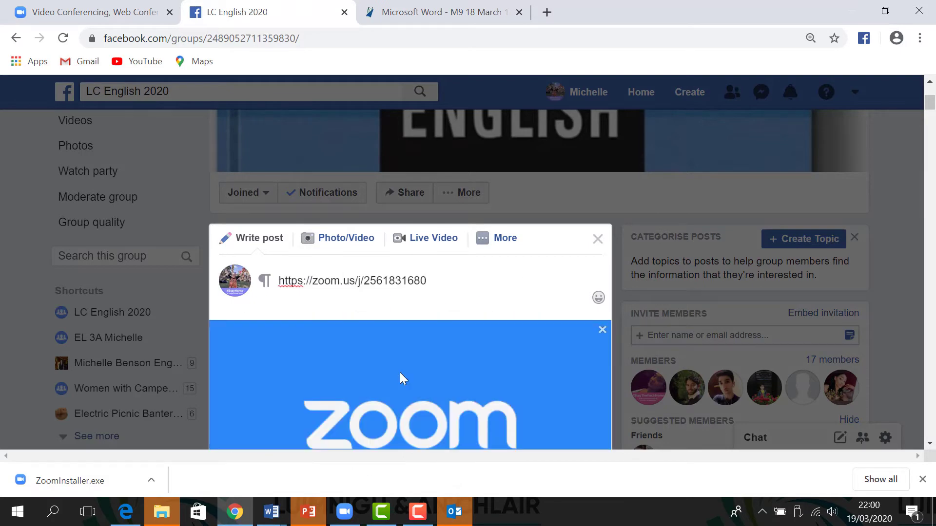
Step: Check the draft post with its Zoom preview, discard it, and view the group's earlier post about Friday's Zoom class
left_click(929, 443)
scroll(929, 444, "down", 5)
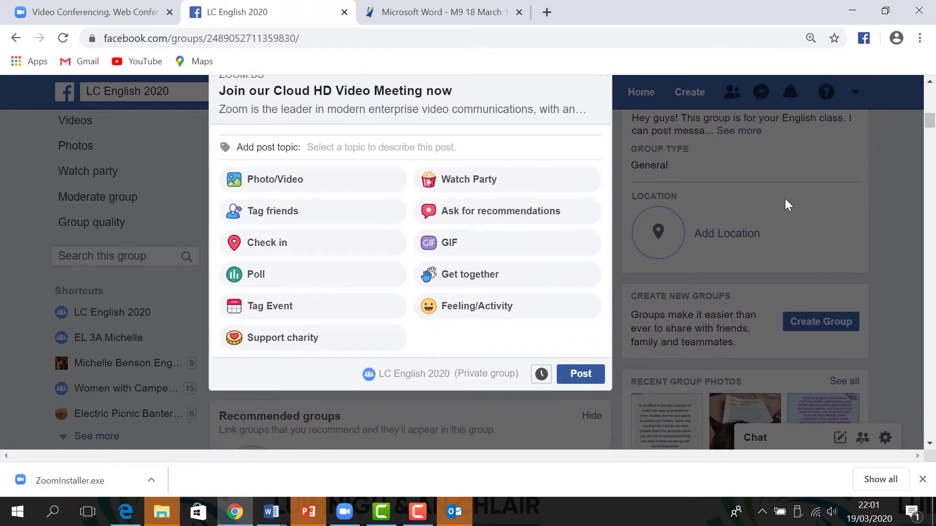
left_click(930, 81)
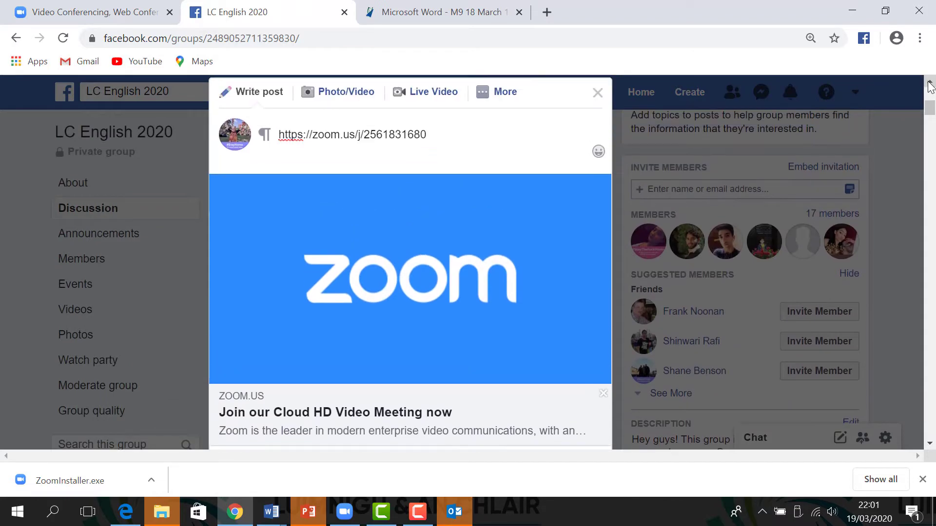
left_click(597, 92)
left_click(930, 444)
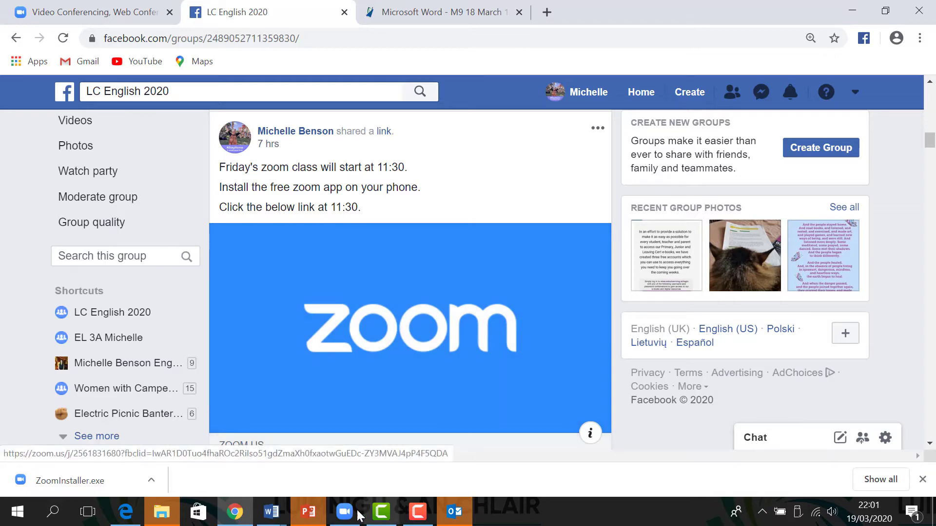
Step: Switch to Zoom, start today's 22:07 meeting, and complete the speaker and microphone test, confirming both
left_click(348, 520)
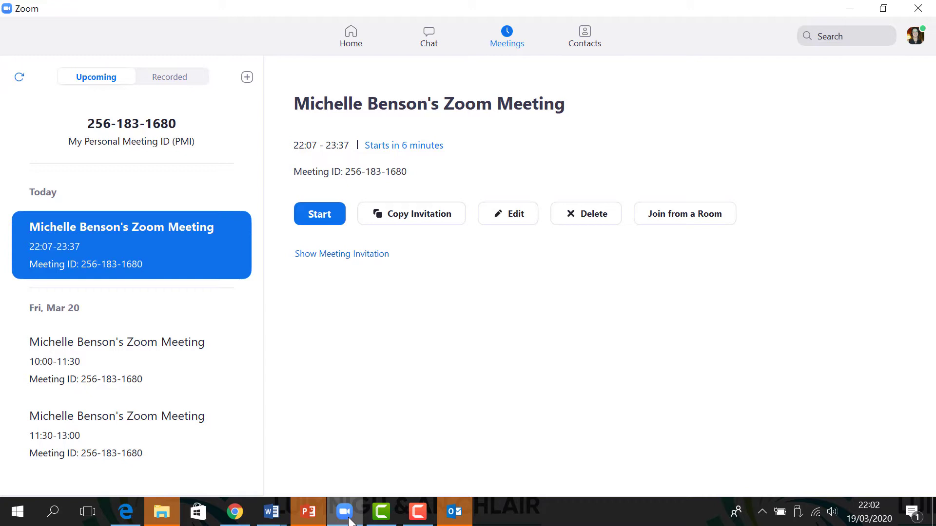
left_click(328, 218)
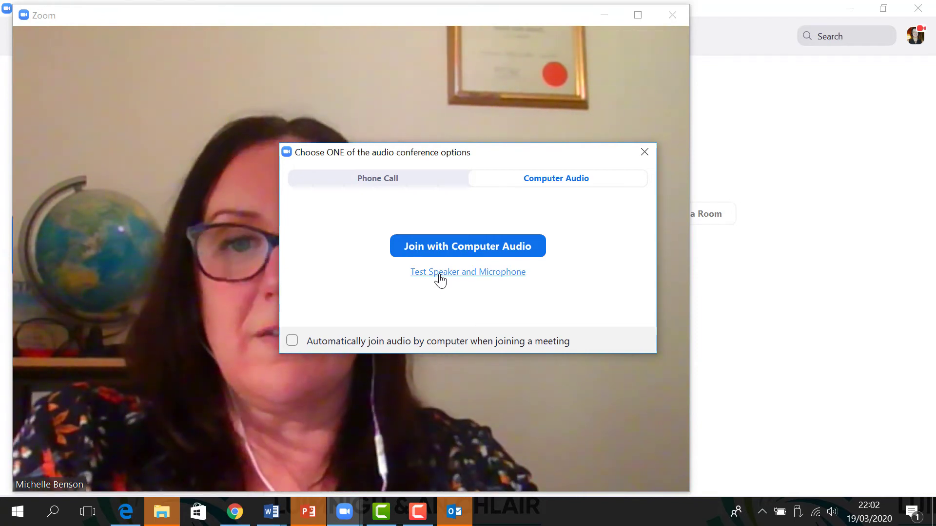
left_click(440, 281)
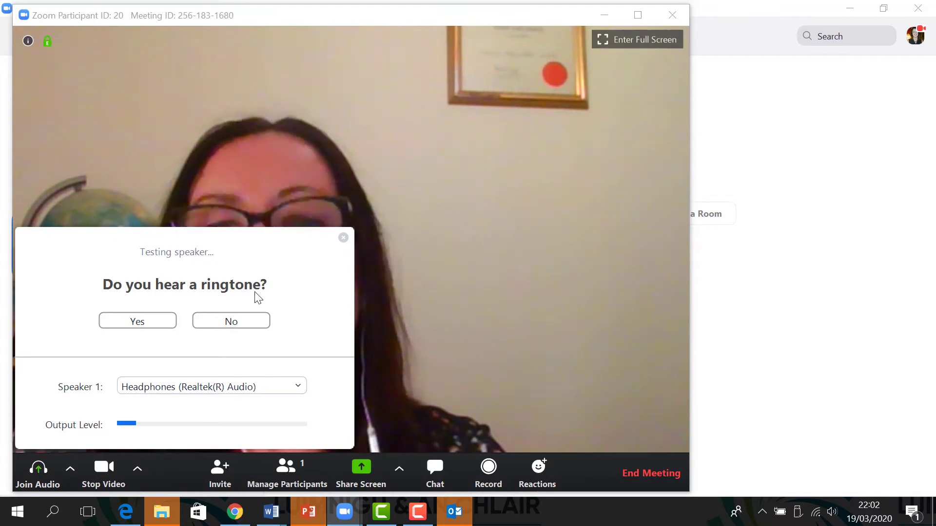
left_click(138, 321)
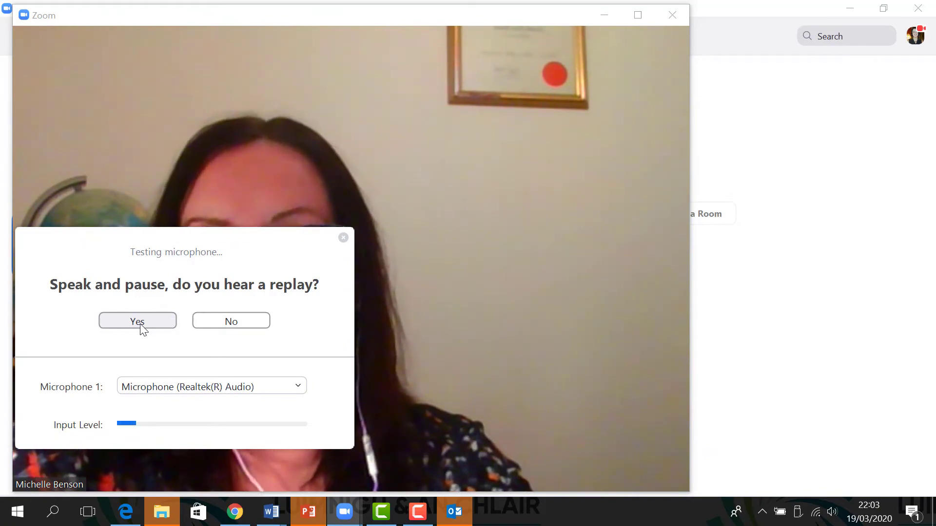
left_click(139, 322)
left_click(207, 396)
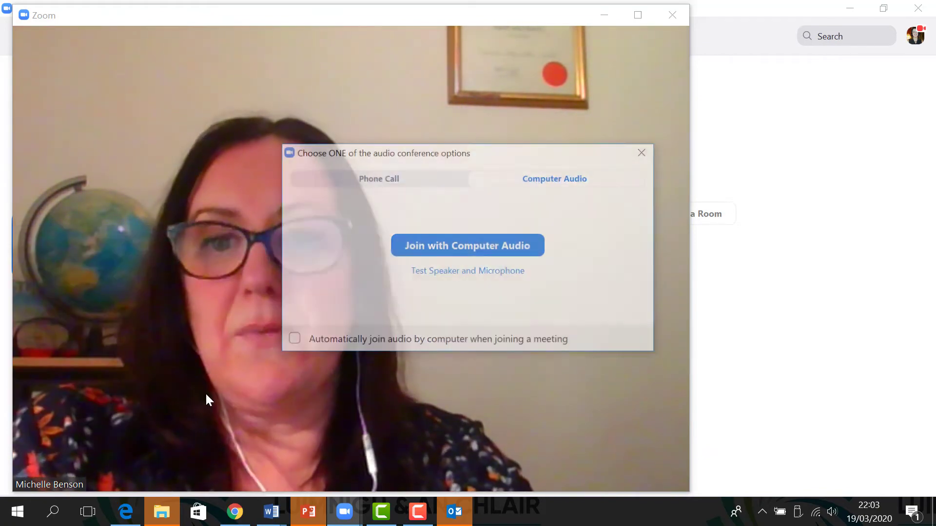
Step: Join the meeting with computer audio and show the participants list
left_click(477, 247)
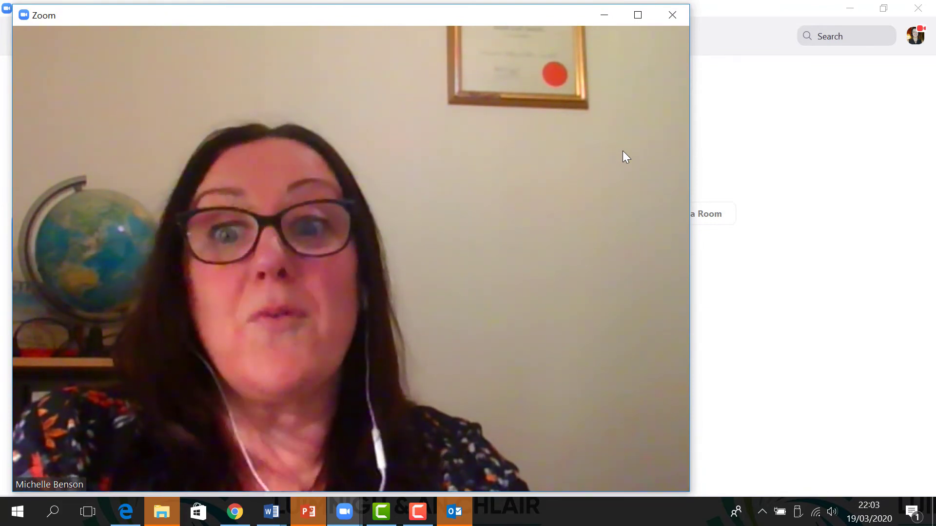
mouse_move(472, 235)
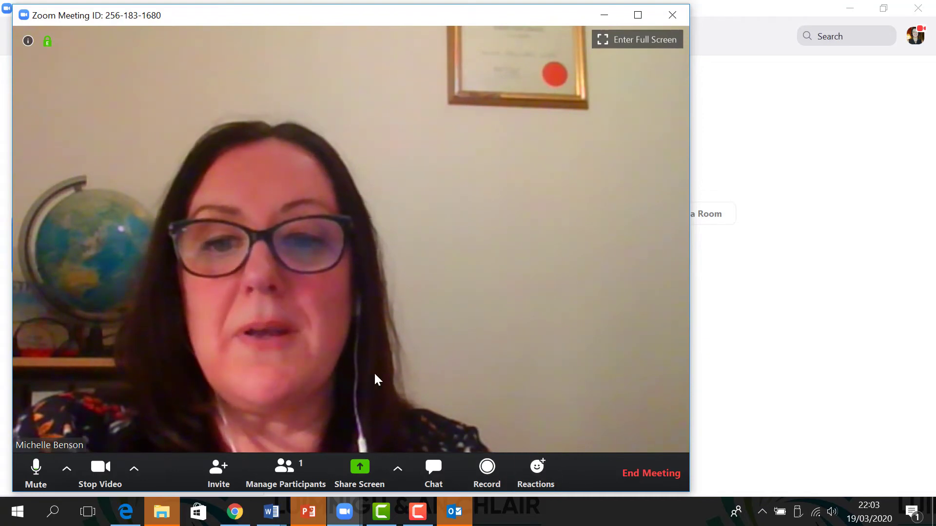
left_click(284, 469)
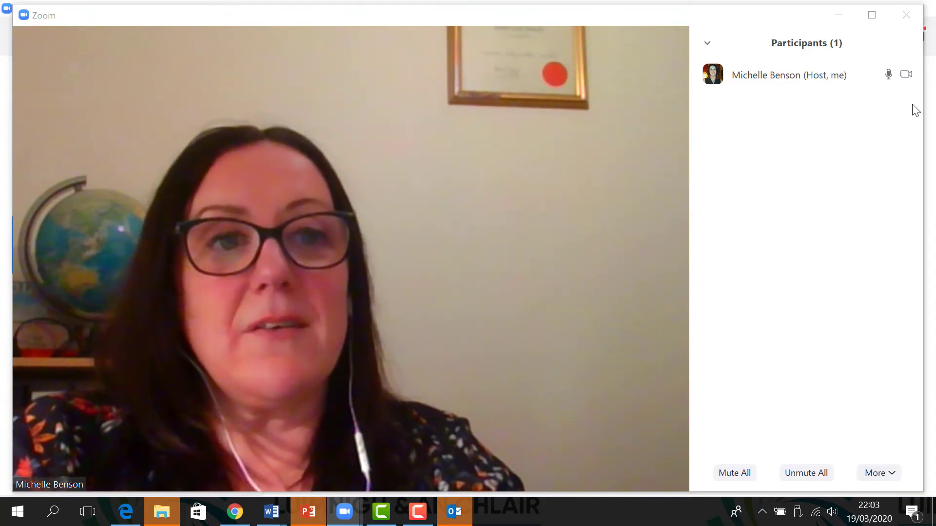
Step: Ask the participant who joined the meeting to start their video, and repeat the request
mouse_move(910, 90)
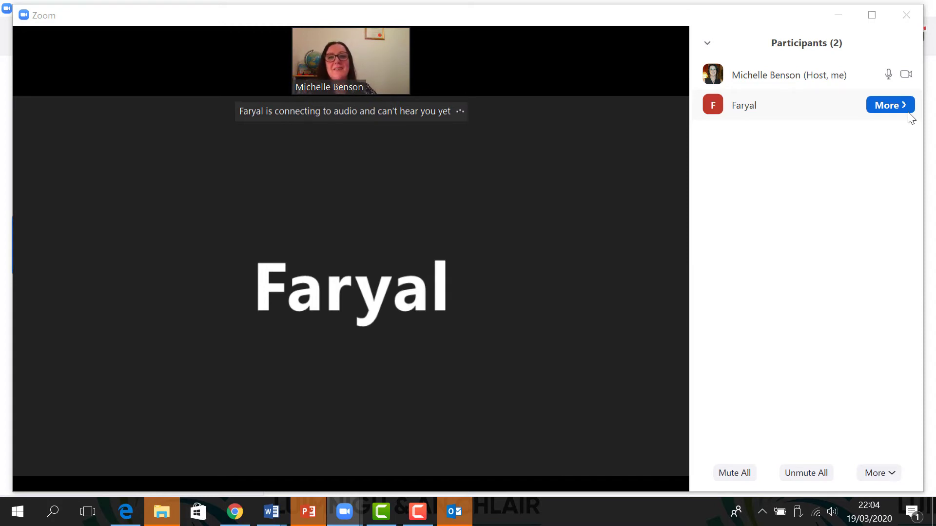
mouse_move(545, 126)
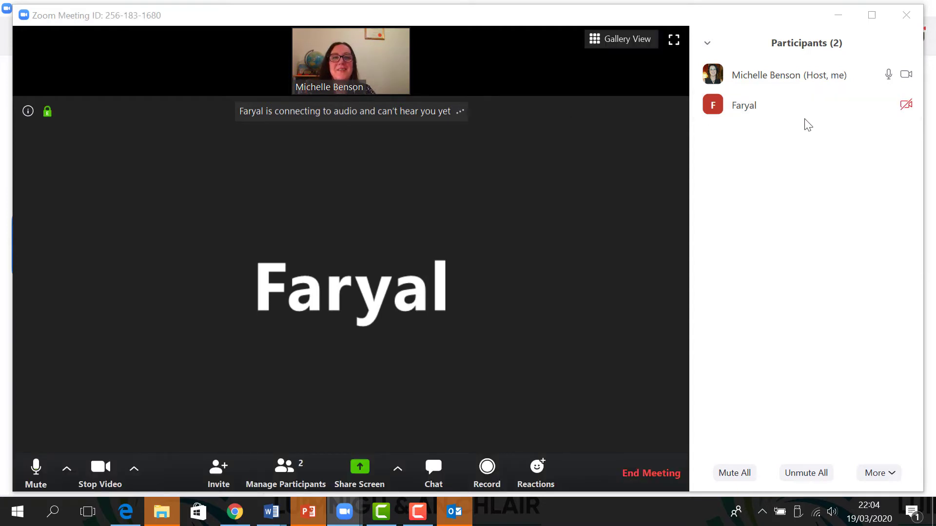
left_click(906, 108)
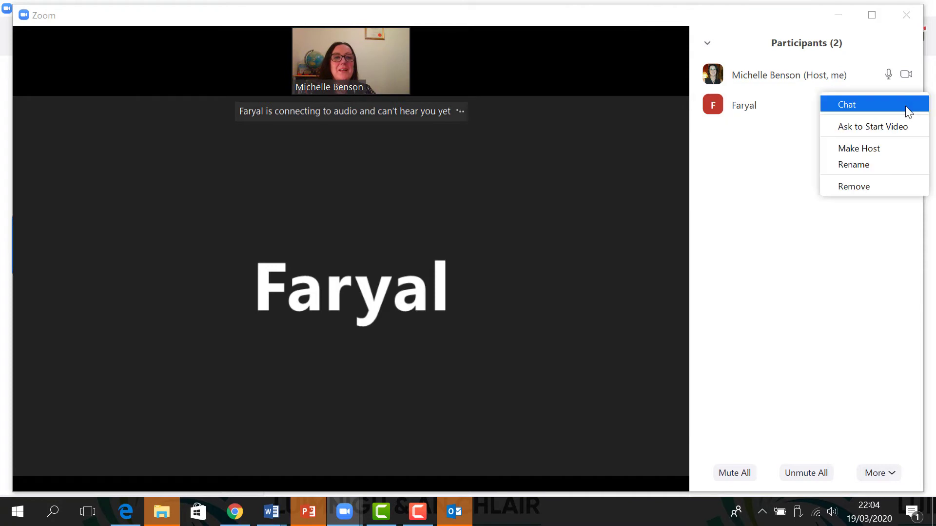
left_click(907, 125)
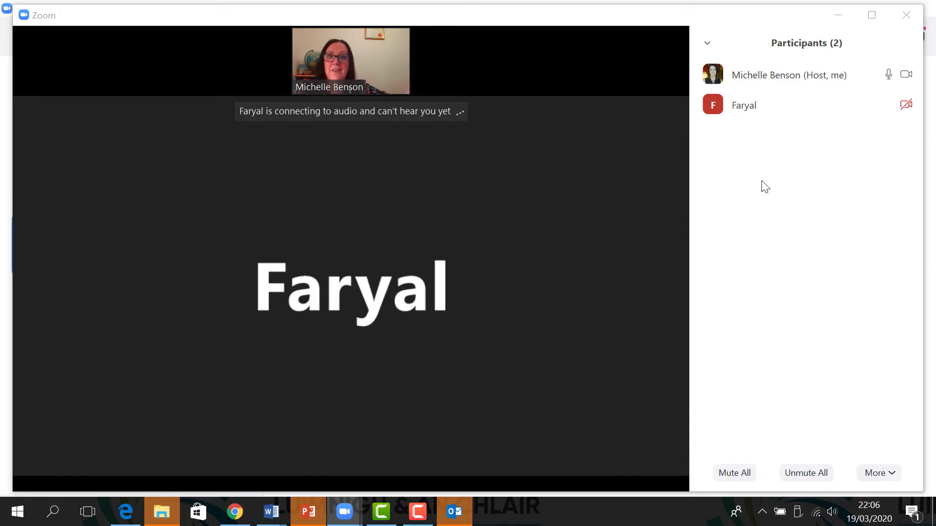
left_click(906, 114)
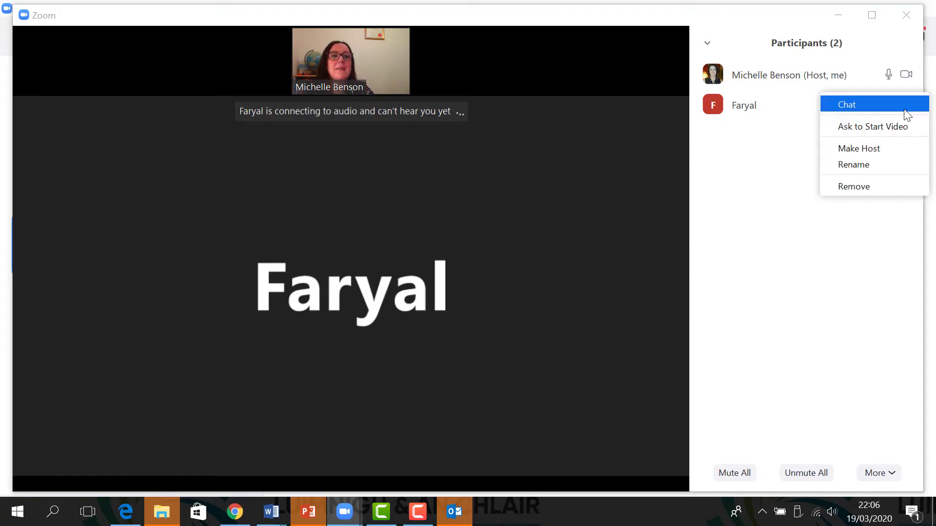
left_click(903, 126)
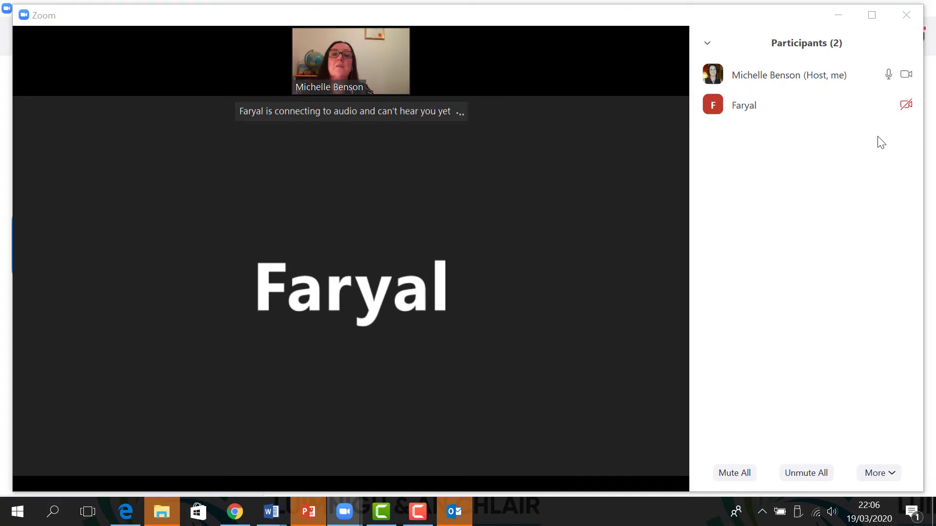
Step: Start recording the meeting
mouse_move(635, 289)
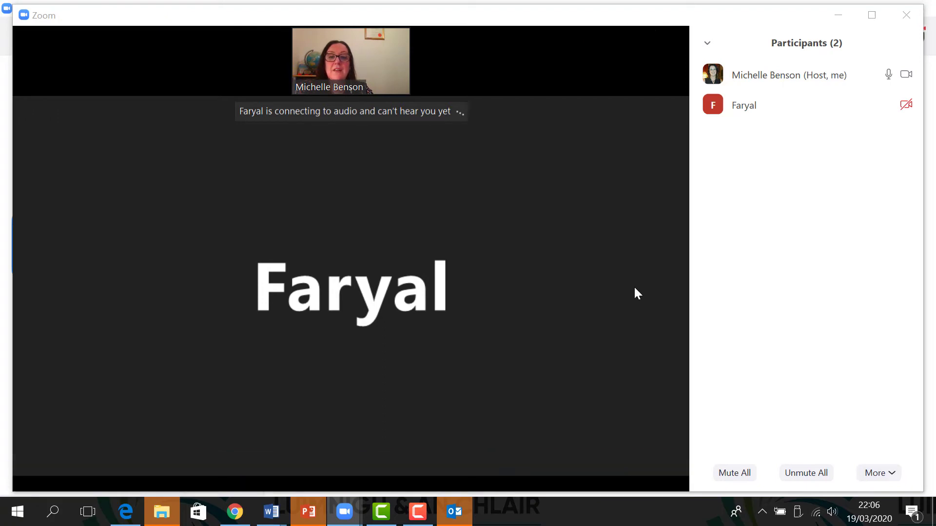
mouse_move(510, 245)
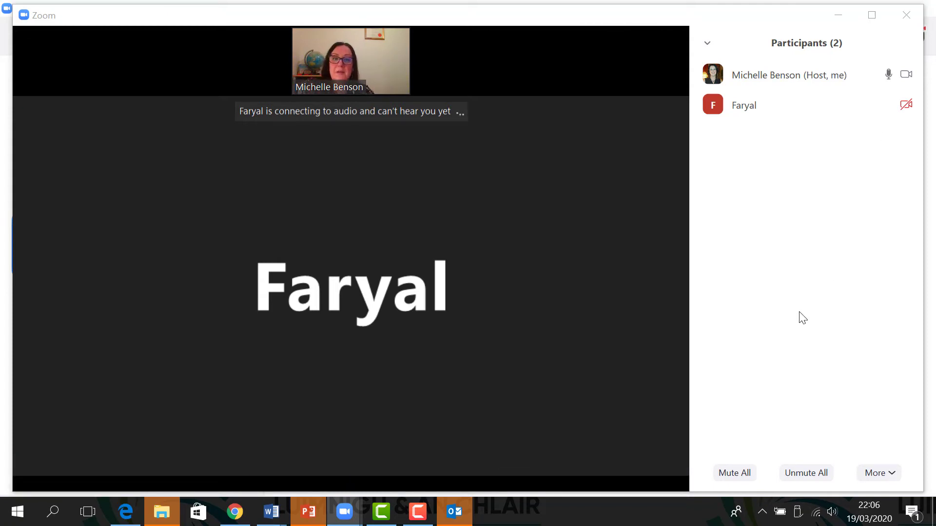
mouse_move(522, 450)
left_click(487, 468)
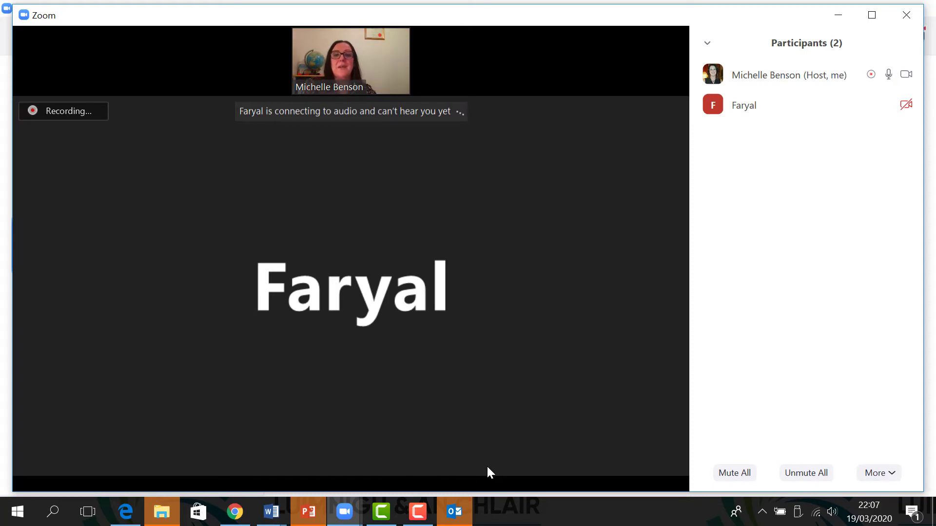
Step: Share the Microsoft Edge window showing Cutting_Edge_Starter_Students_39_Book.pdf with the meeting
mouse_move(435, 479)
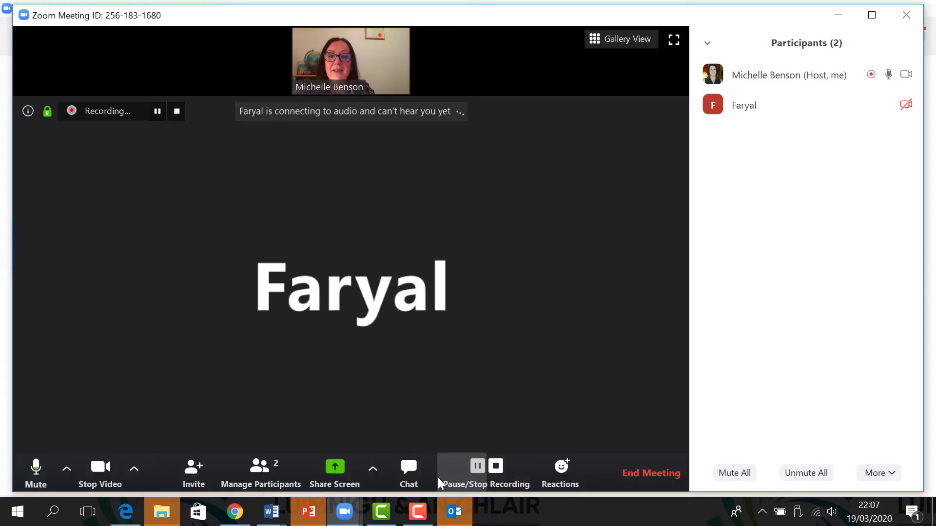
left_click(341, 469)
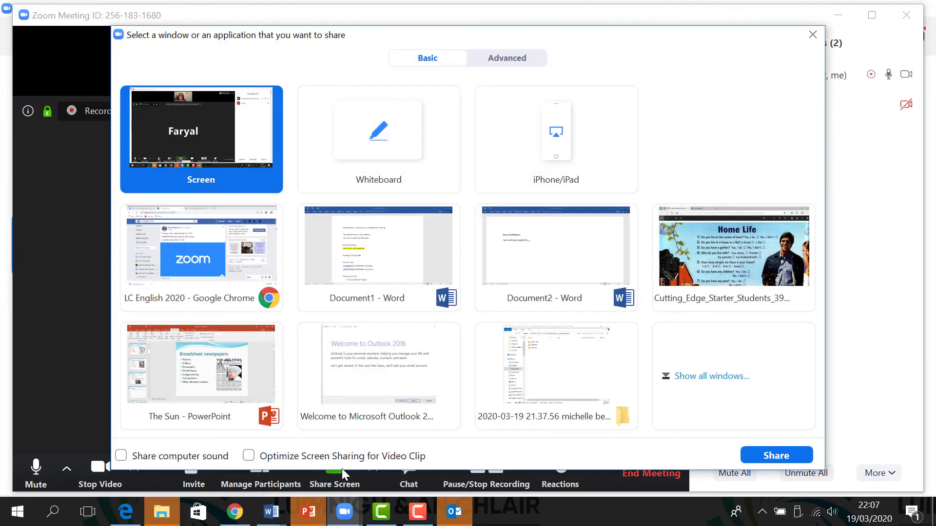
left_click(733, 241)
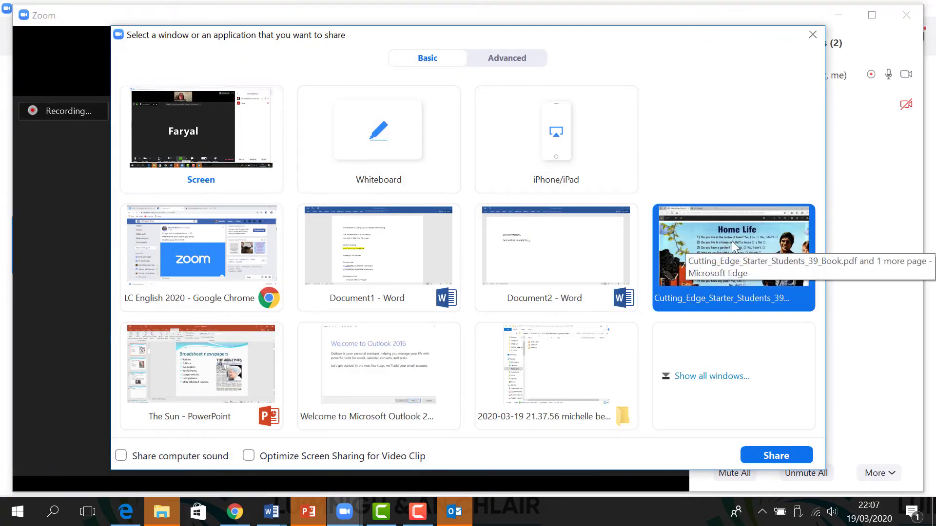
left_click(774, 456)
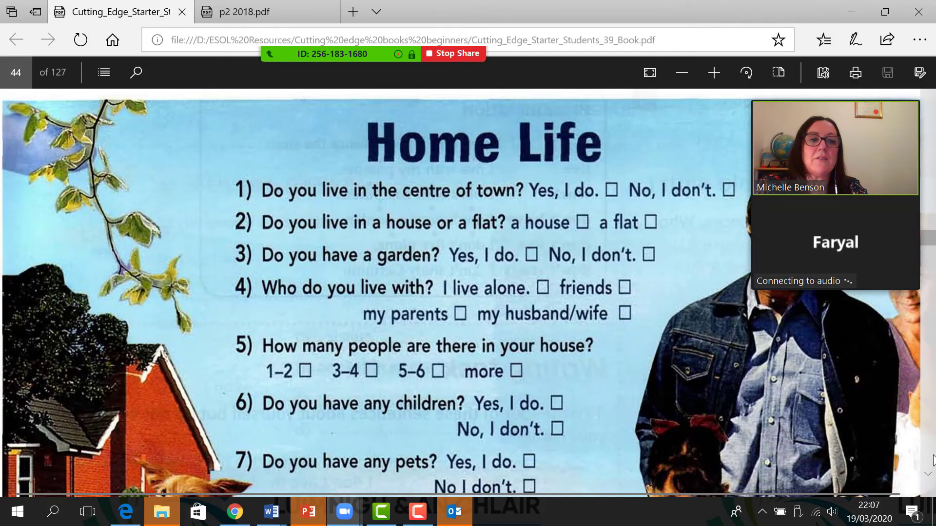
Step: Annotate the shared Home Life page in yellow, underlining "Yes, I do." in question 1 and circling "live in" in question 2
left_click(928, 473)
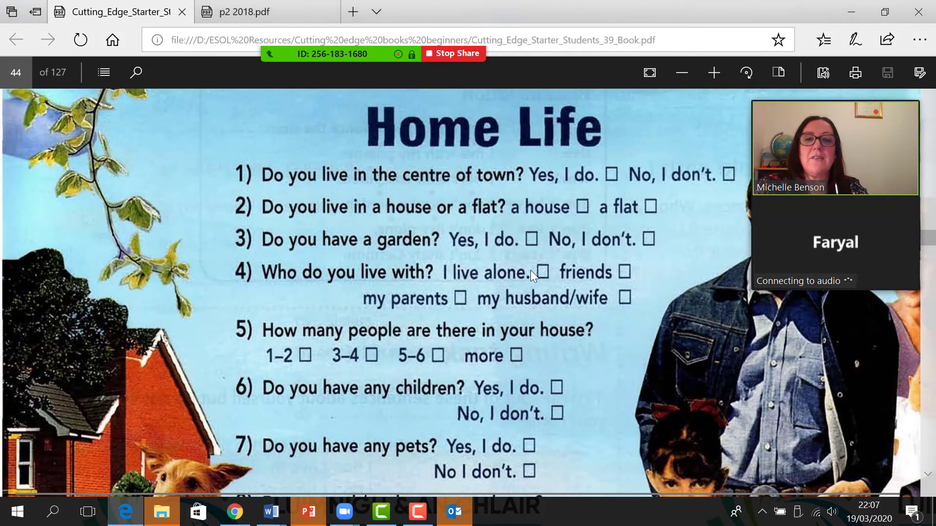
mouse_move(378, 56)
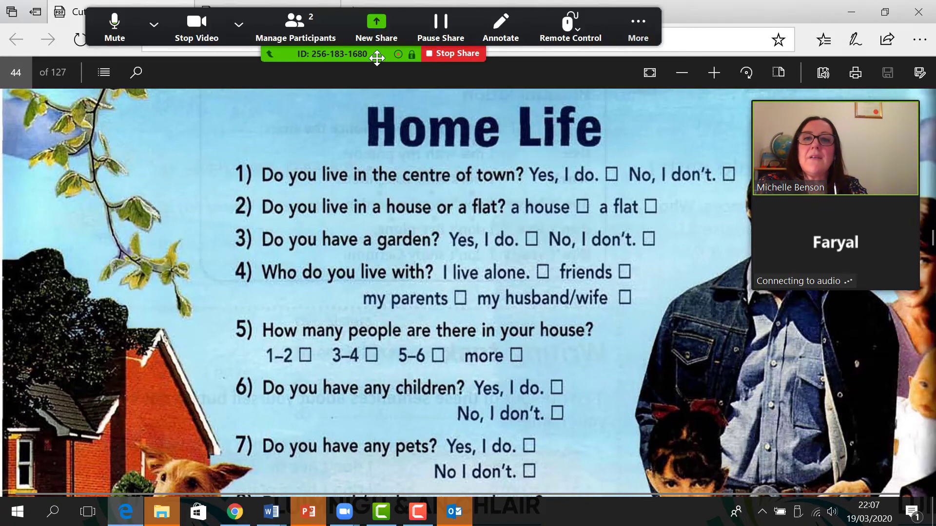
left_click(501, 37)
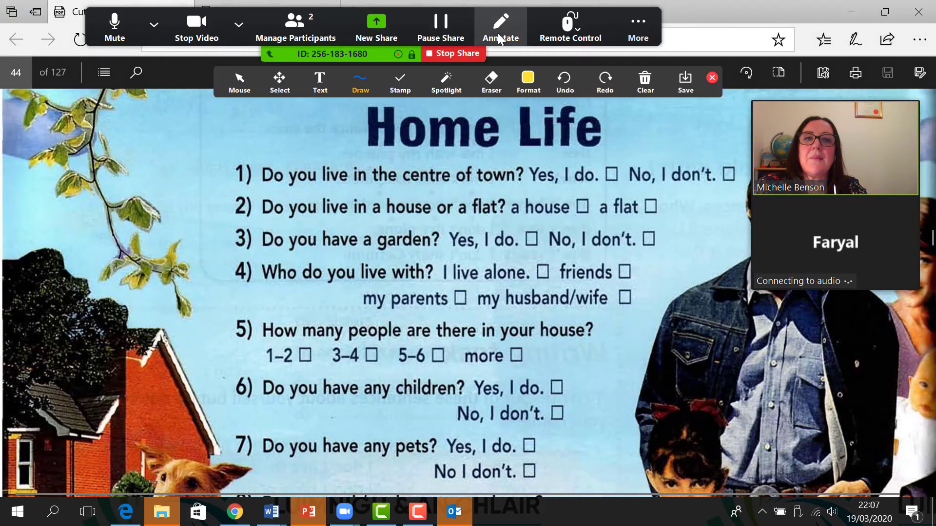
left_click(528, 80)
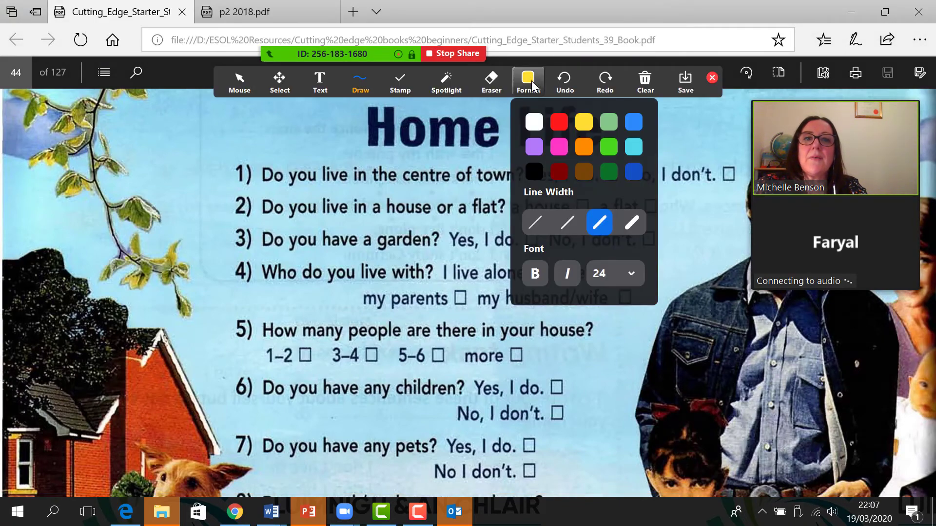
left_click(583, 122)
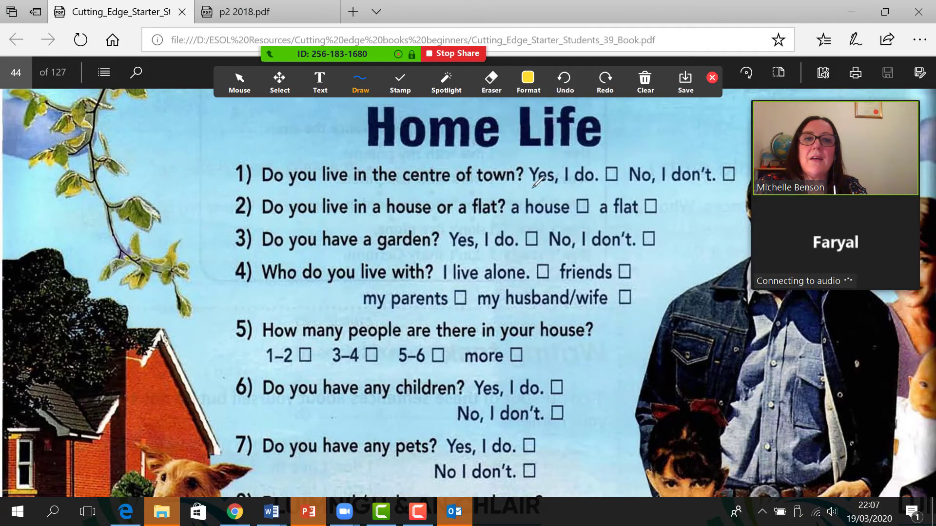
left_click_drag(548, 189, 594, 193)
mouse_move(315, 201)
left_mouse_down()
mouse_move(363, 212)
mouse_move(341, 190)
mouse_move(317, 201)
left_mouse_up()
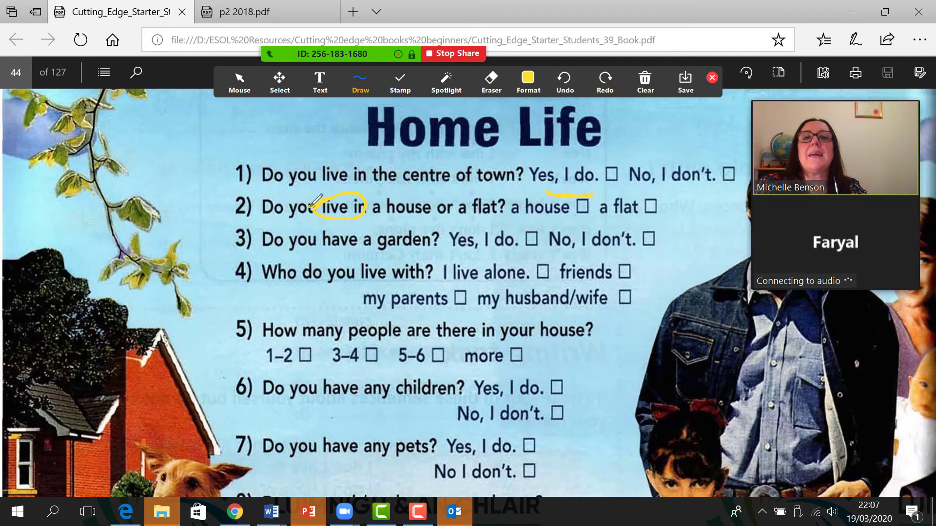
Step: Clear all drawings from the shared page and point at the questions with the spotlight
left_click(645, 80)
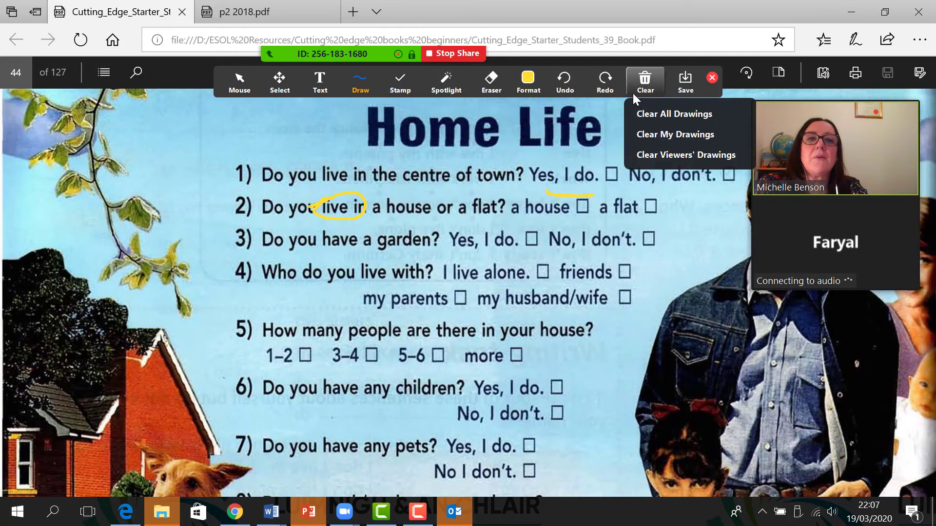
left_click(648, 114)
left_click(443, 83)
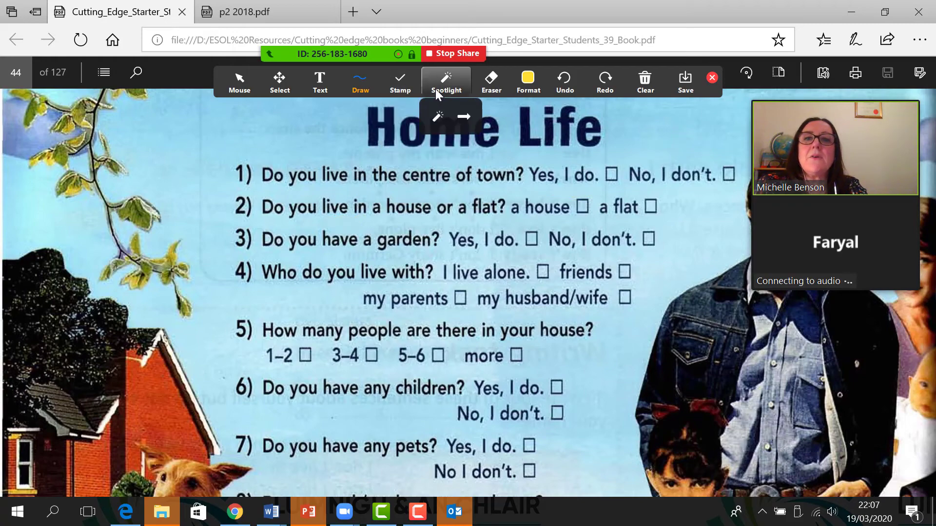
left_click(433, 112)
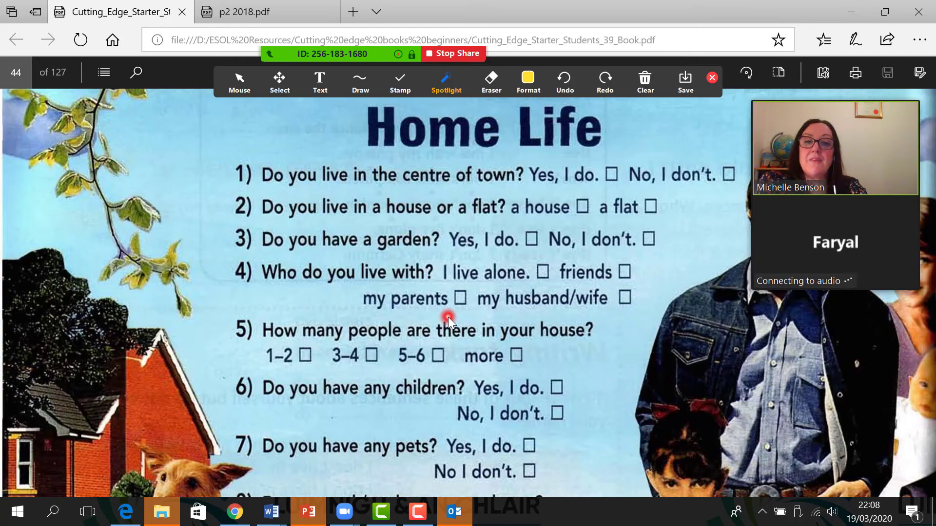
Step: Switch the meeting's share to the PowerPoint window showing The Sun presentation
mouse_move(359, 61)
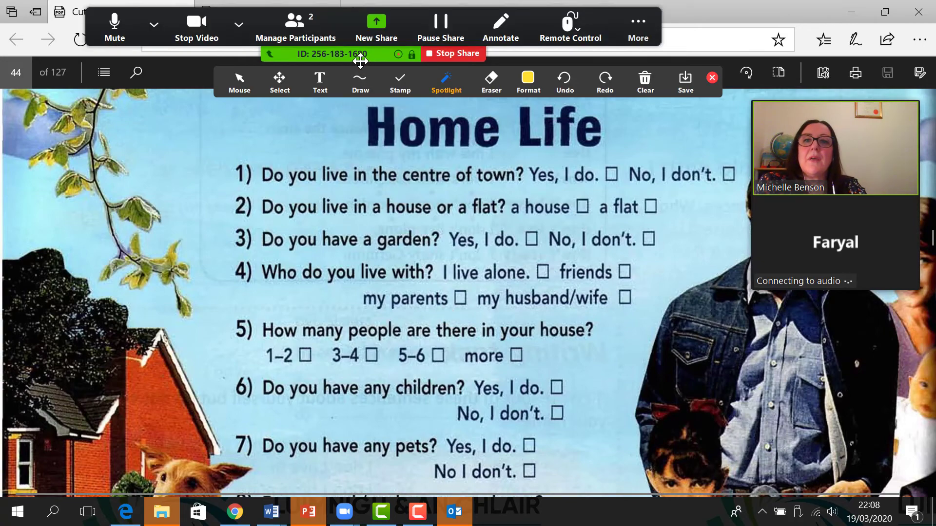
left_click(376, 28)
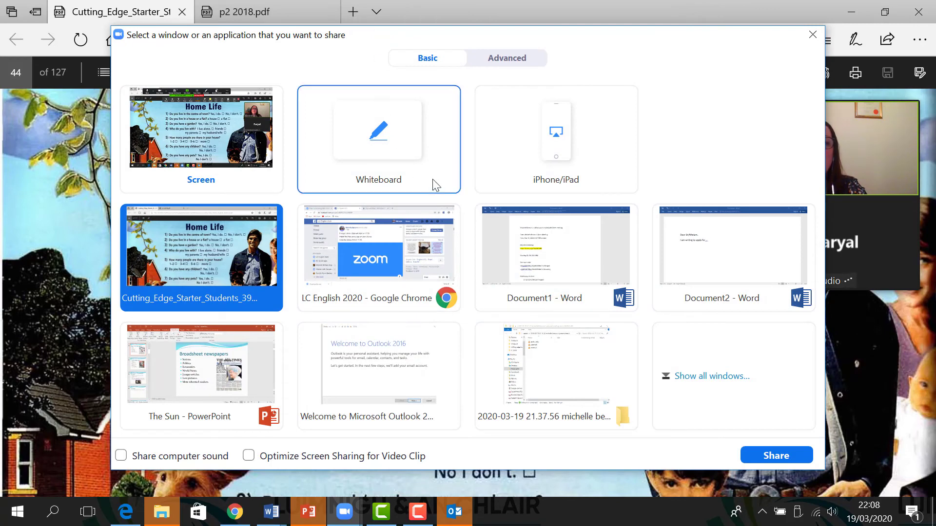
left_click(241, 361)
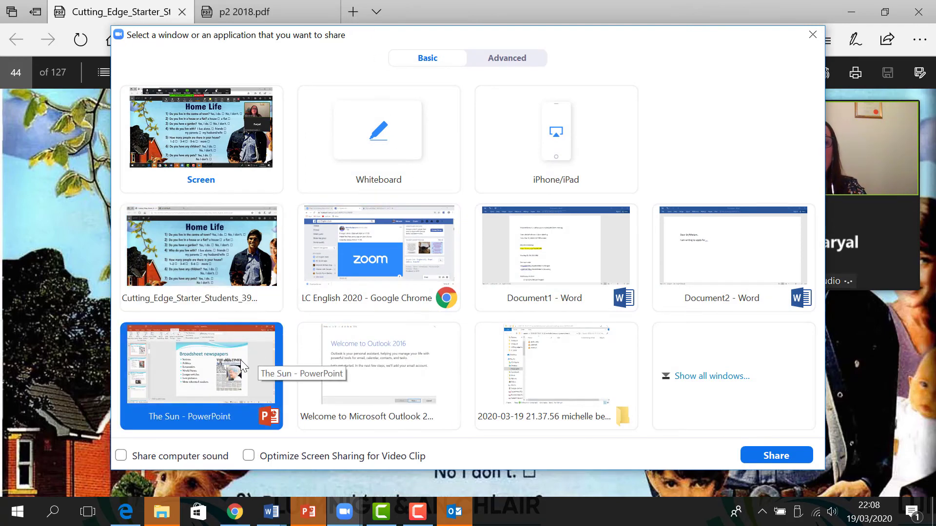
left_click(772, 457)
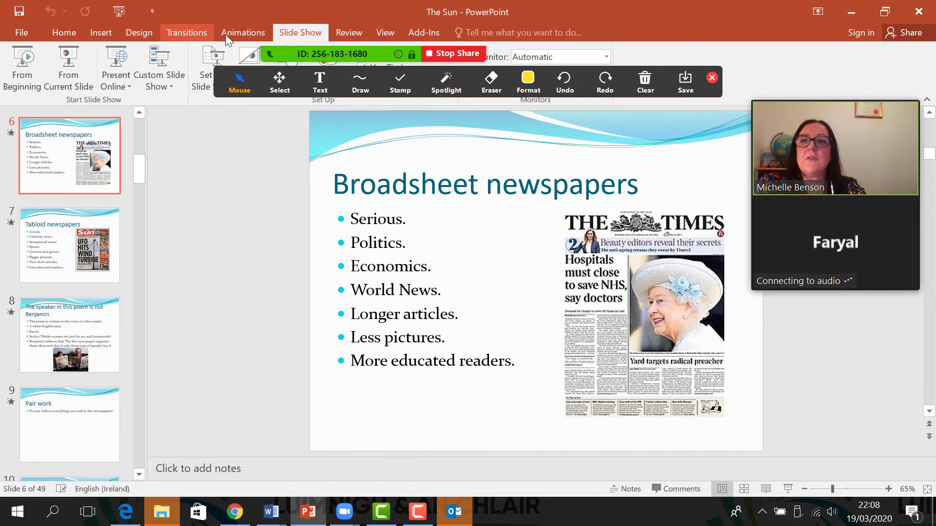
Step: Run the slide show from the beginning and advance to the "Pair work" slide
left_click(41, 61)
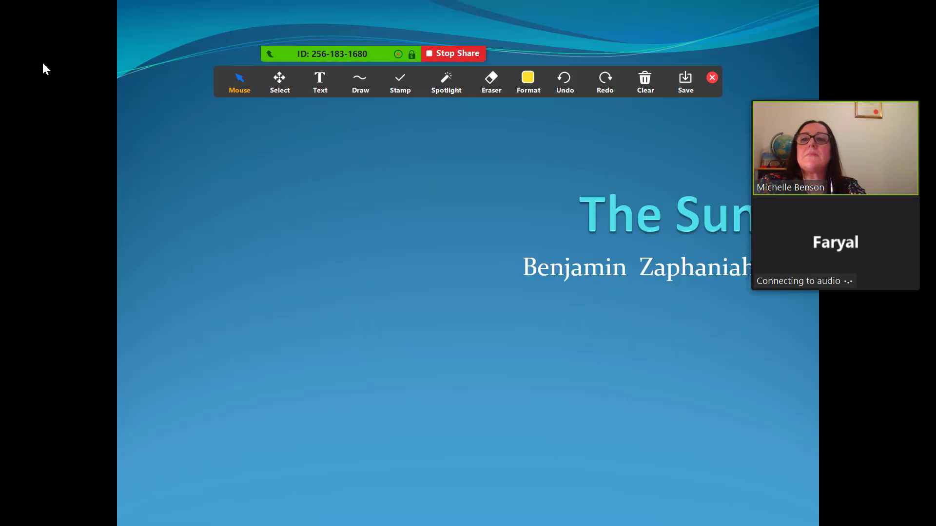
key("Right")
key("Right")
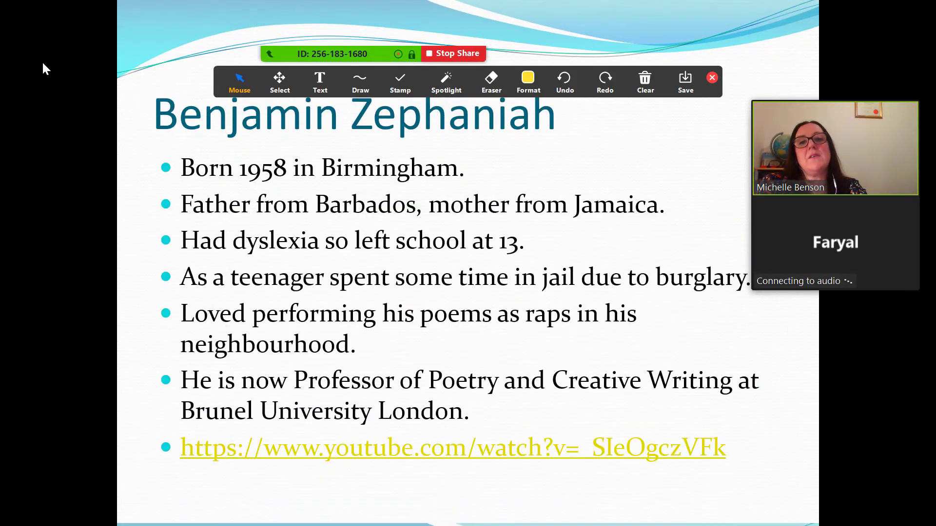
key("Right")
key("Right")
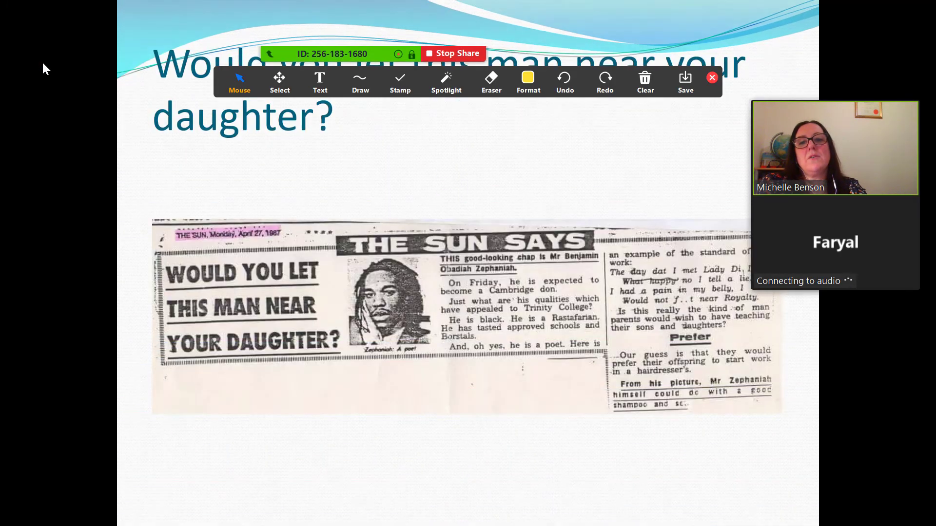
key("Right")
key("Right")
key("Right")
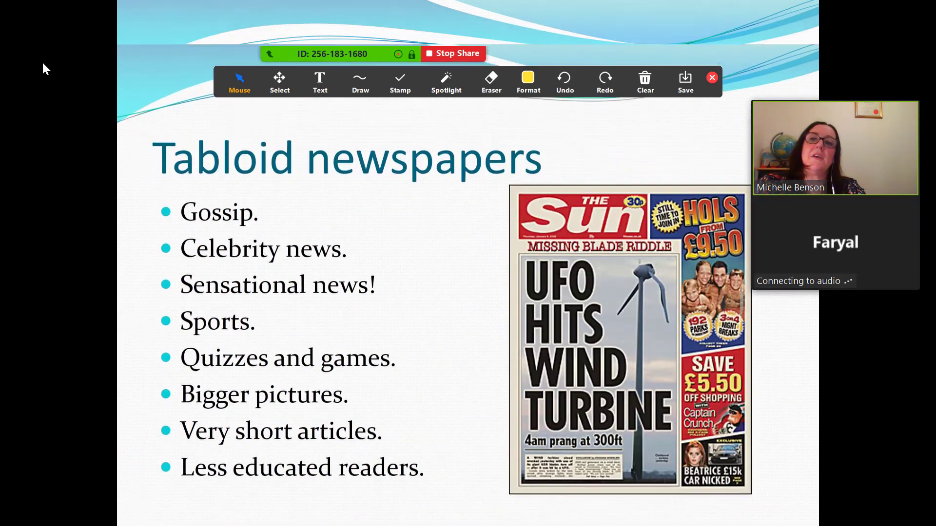
key("Right")
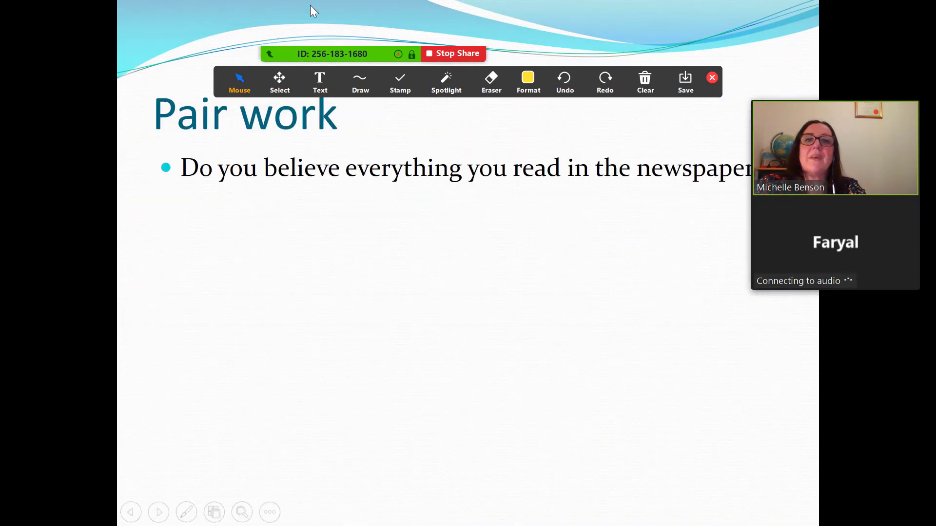
Step: Share the Document2 Word window with the meeting and add the line "I love zoom!!!" below the letter's opening sentence
mouse_move(386, 58)
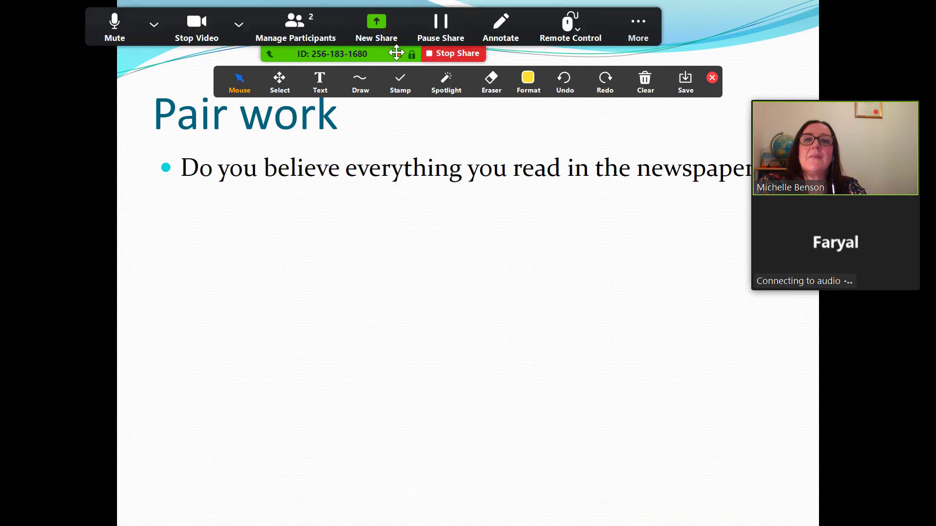
left_click(378, 23)
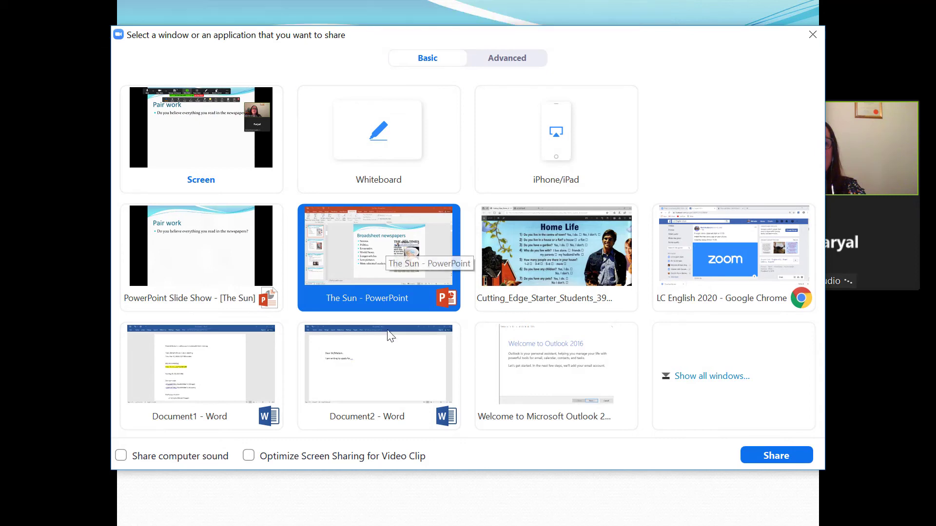
left_click(390, 352)
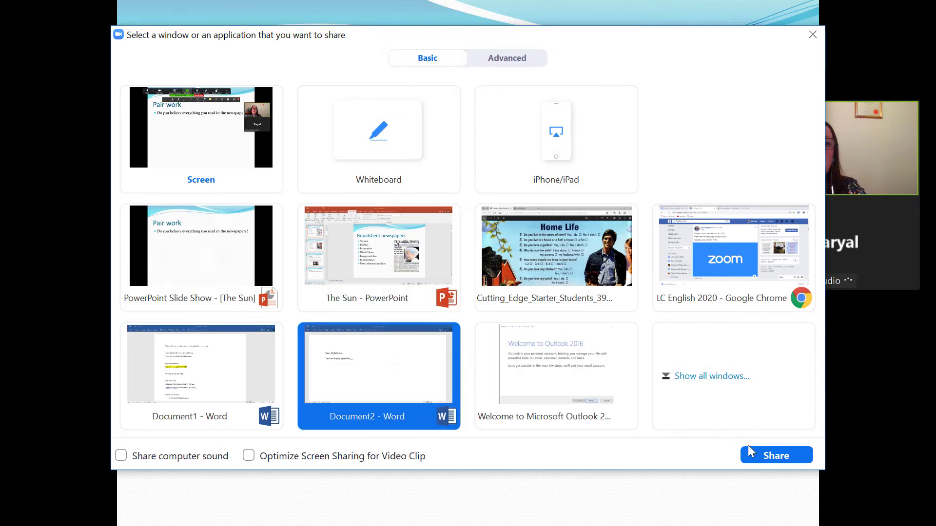
left_click(759, 454)
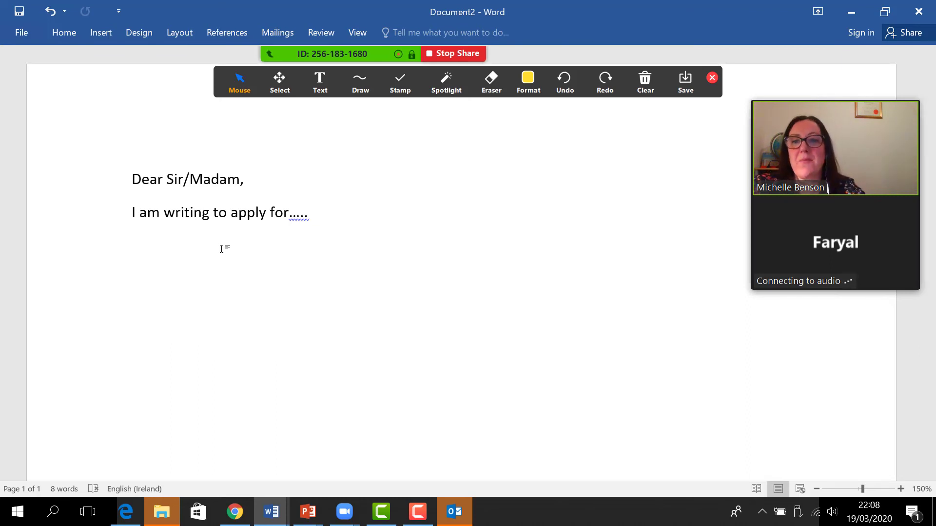
type("I love zoom")
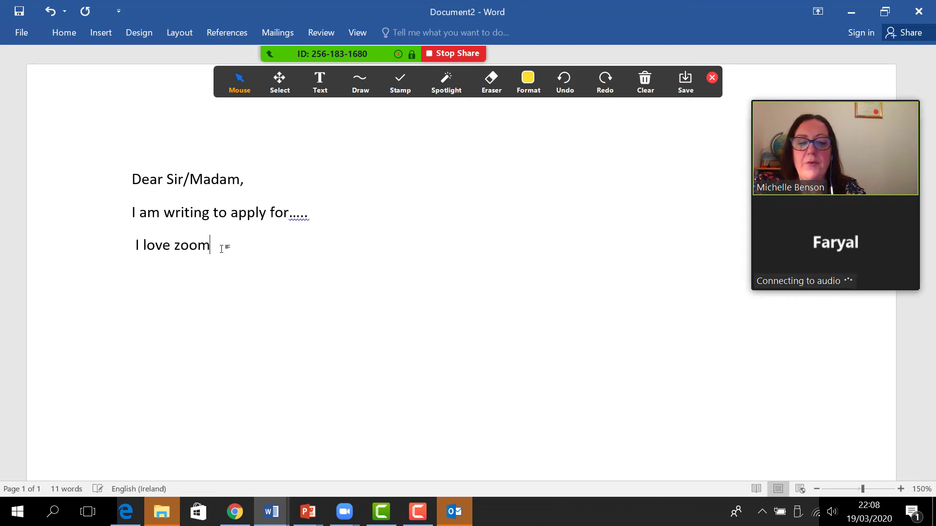
type("!!!")
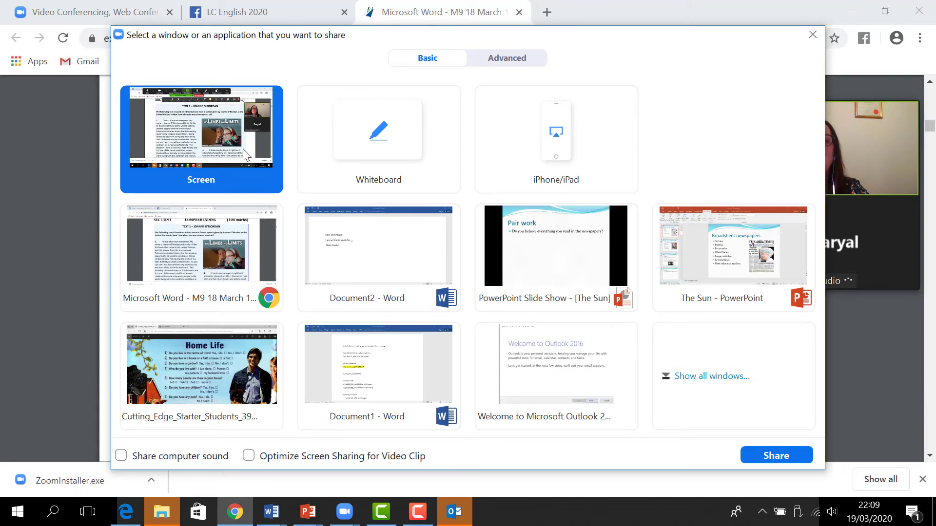
Step: Share the whole screen with the meeting and show the exam paper in Chrome down to the questions on Text 1
left_click(776, 455)
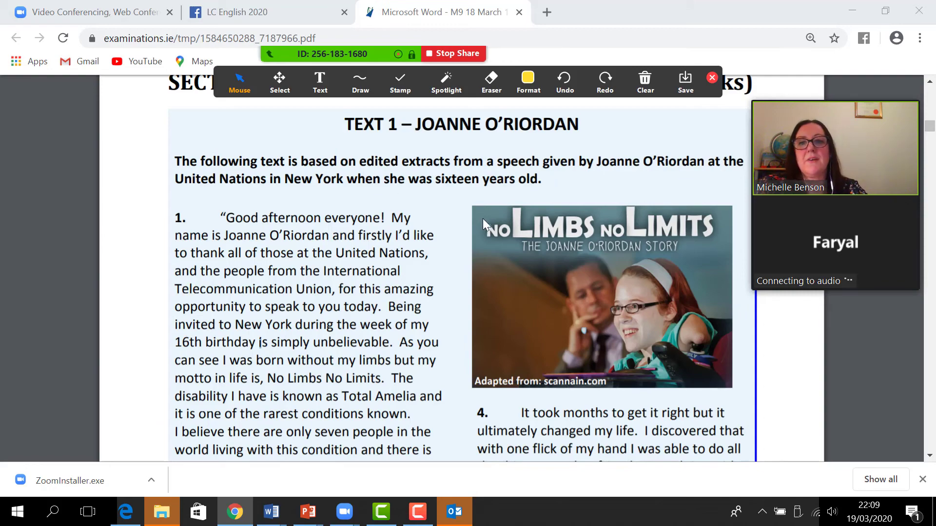
left_click(929, 455)
scroll(929, 457, "down", 15)
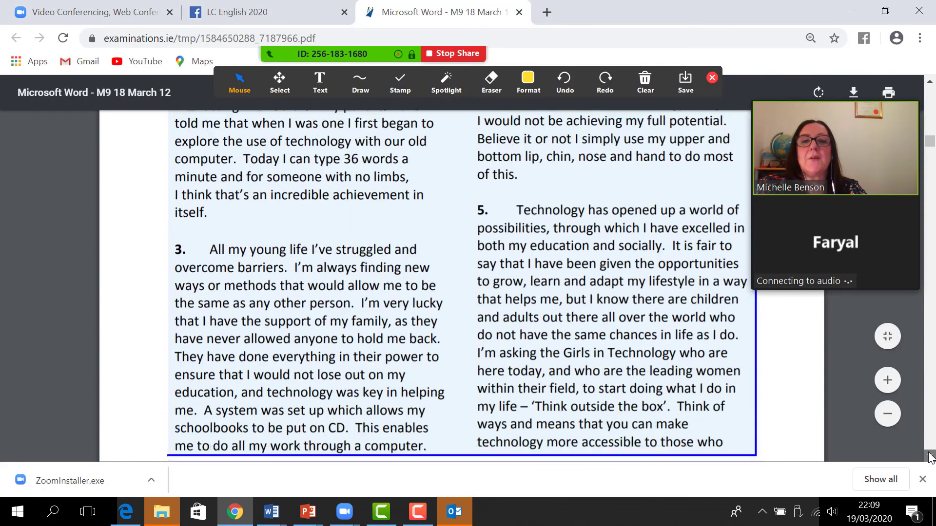
scroll(930, 457, "down", 8)
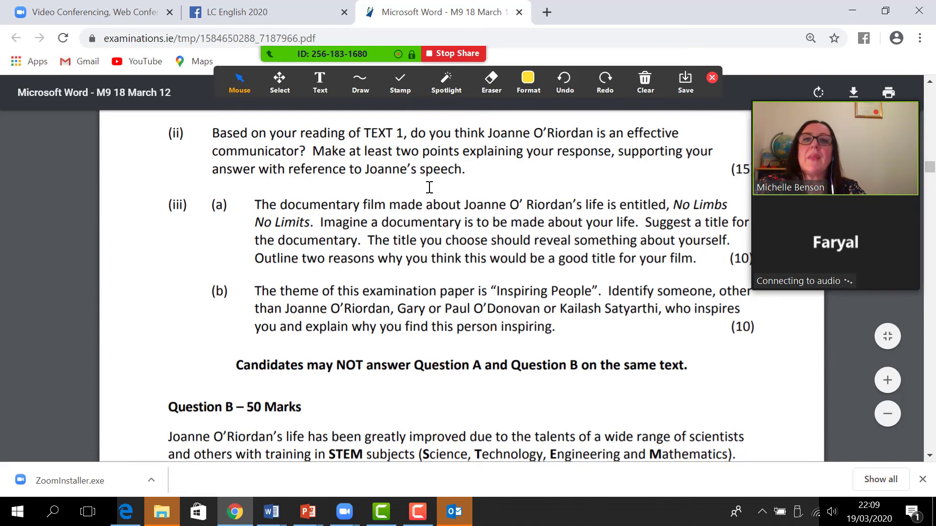
Step: Stop the screen share and stop recording the meeting
left_click(446, 55)
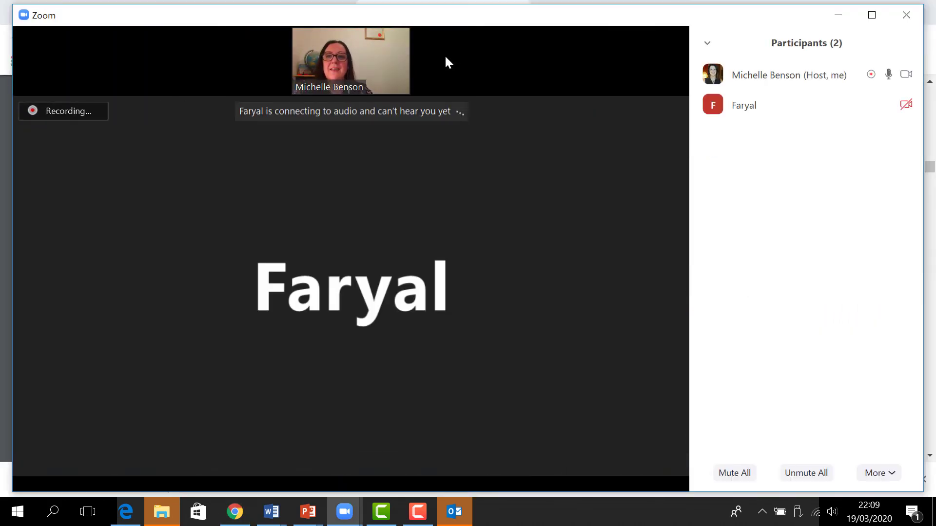
mouse_move(295, 313)
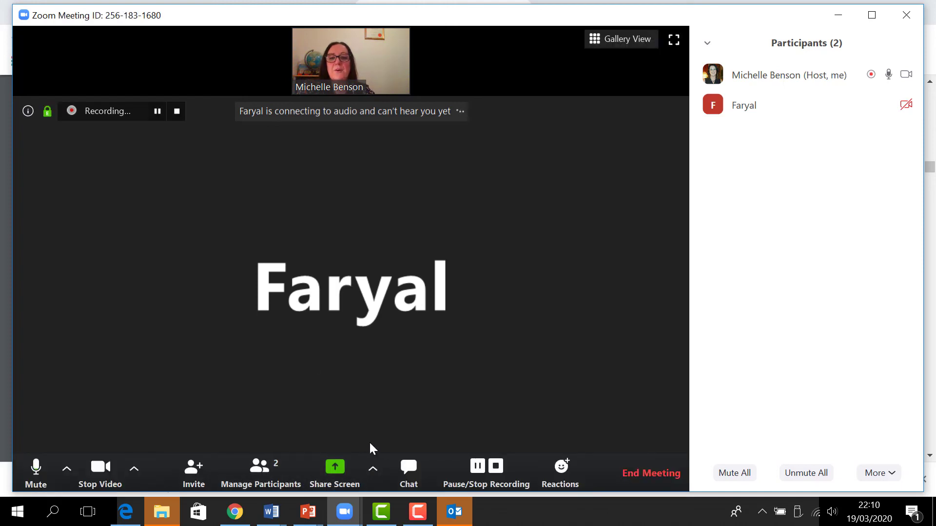
left_click(496, 467)
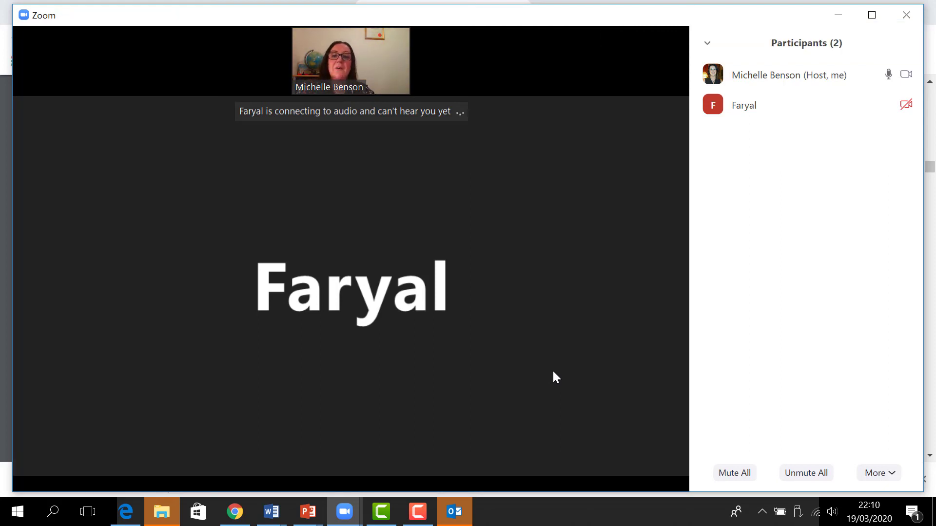
Step: End the meeting for all participants
mouse_move(494, 408)
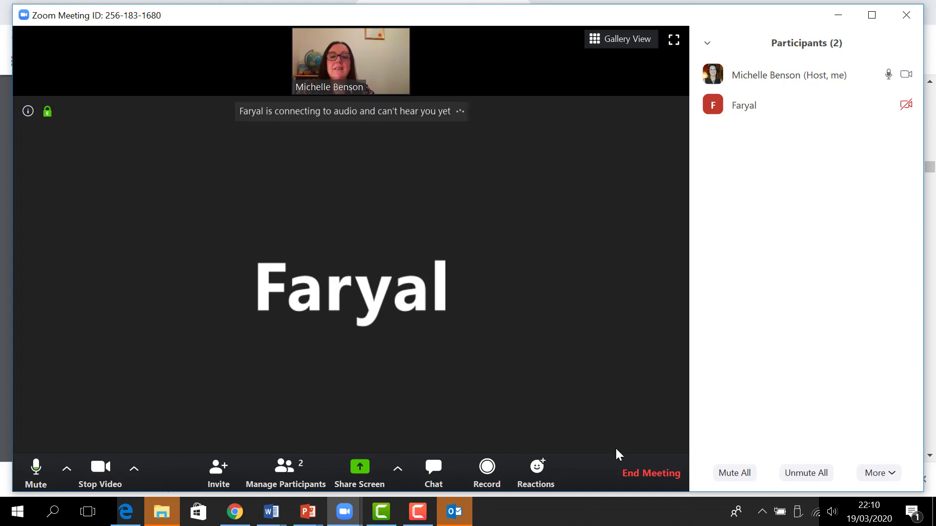
left_click(651, 477)
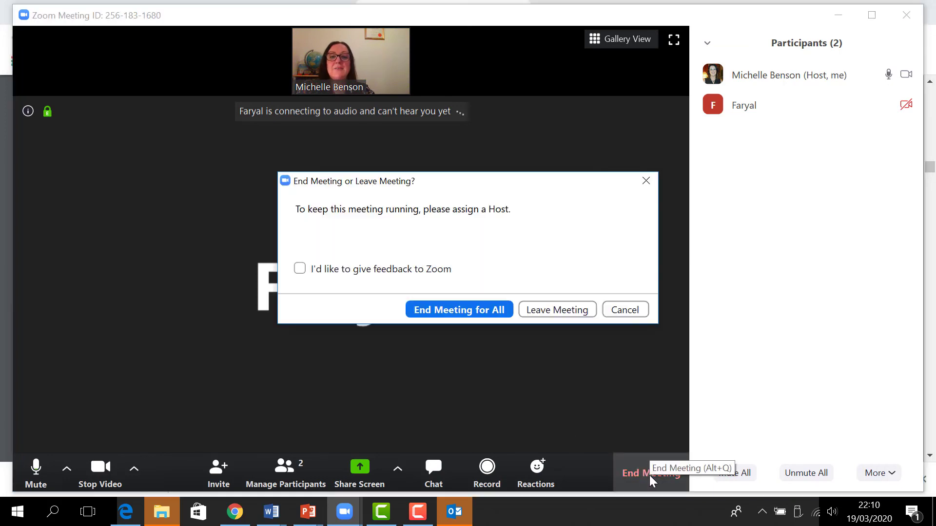
left_click(490, 311)
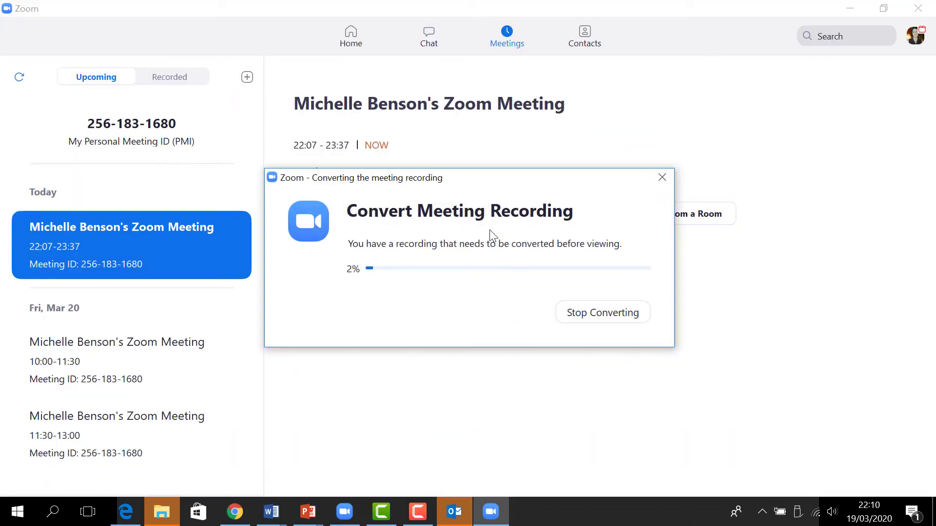
Step: Move the recording conversion window clear of the meeting controls, restart today's 22:07 meeting with computer audio and show its participants list
left_click_drag(487, 184, 483, 331)
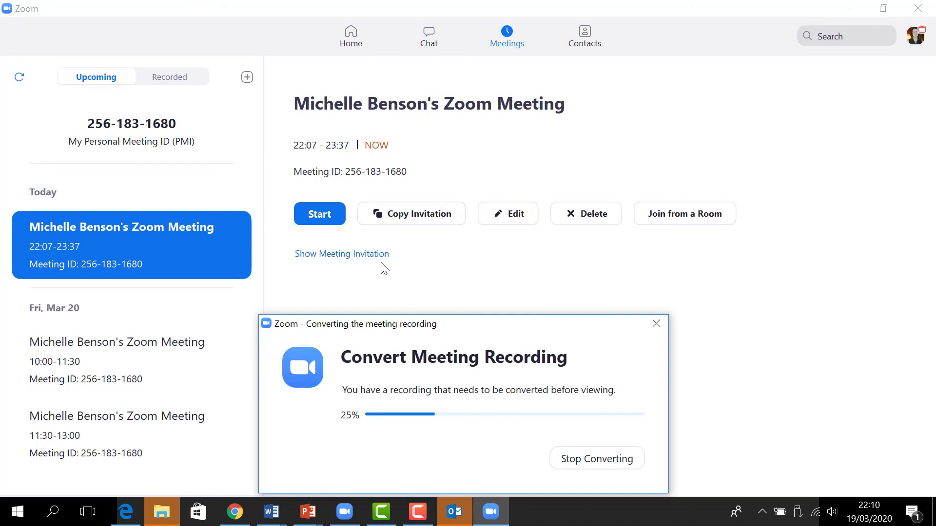
left_click(323, 215)
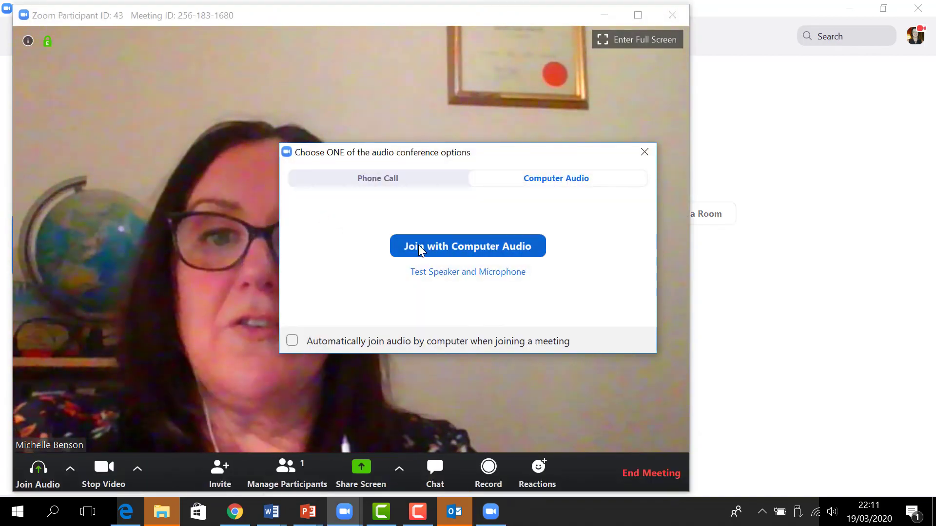
left_click(418, 247)
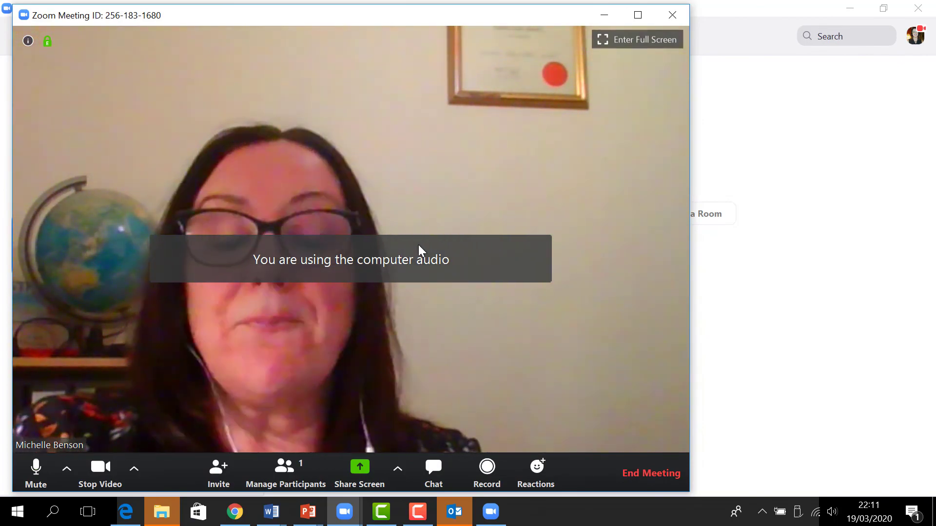
left_click(295, 469)
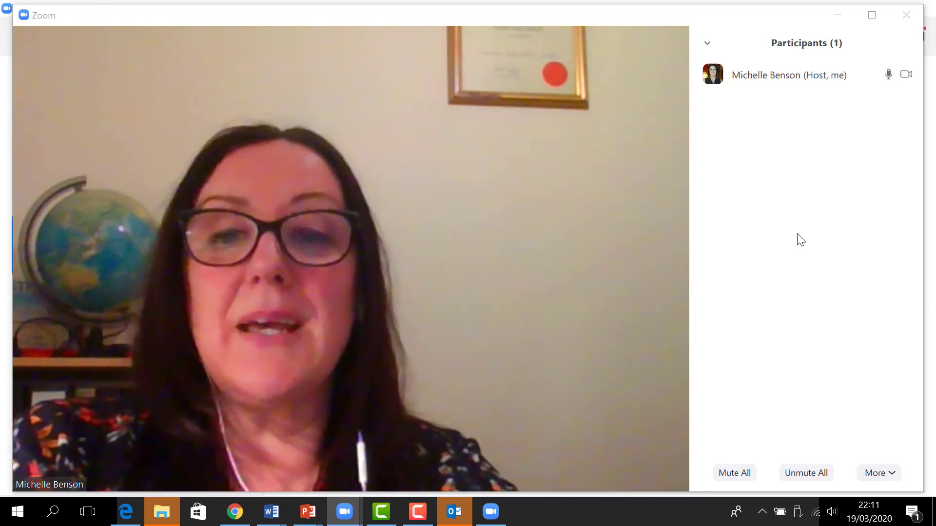
Step: End the restarted meeting for all participants
left_click(638, 479)
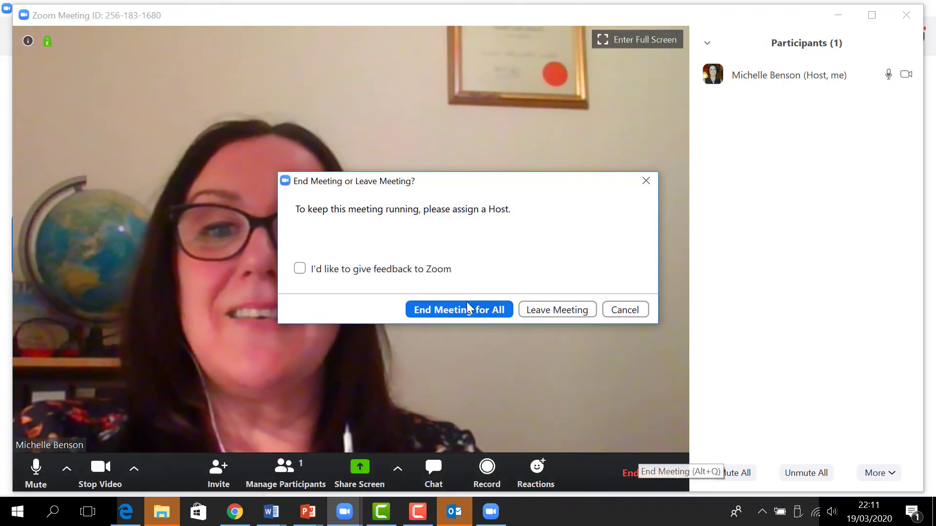
left_click(456, 312)
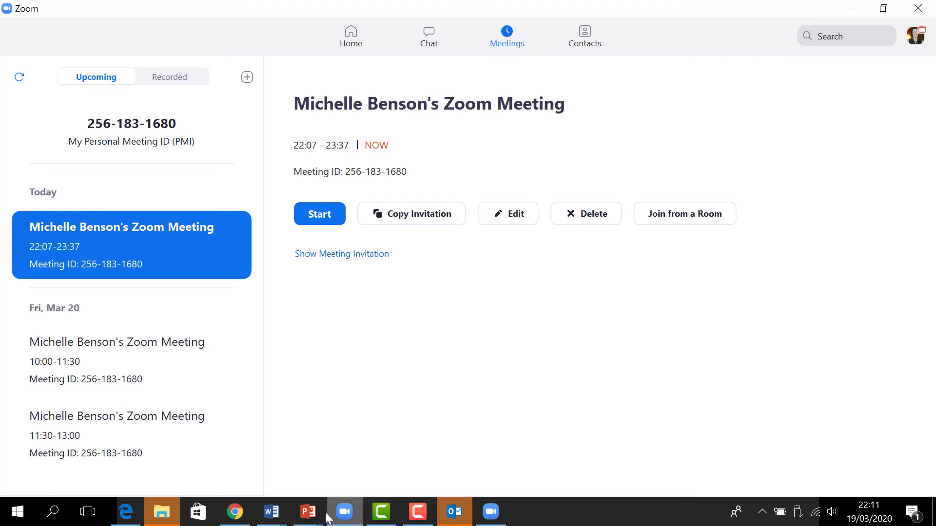
Step: Switch to Chrome and browse the LC English 2020 Facebook group to the recorded "Hero, Heroine, Villain" class video
left_click(238, 512)
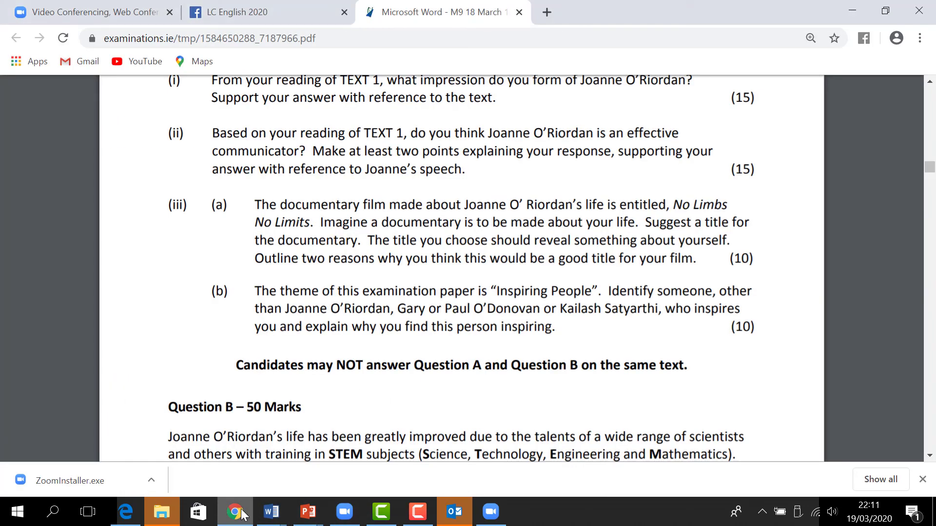
left_click(239, 17)
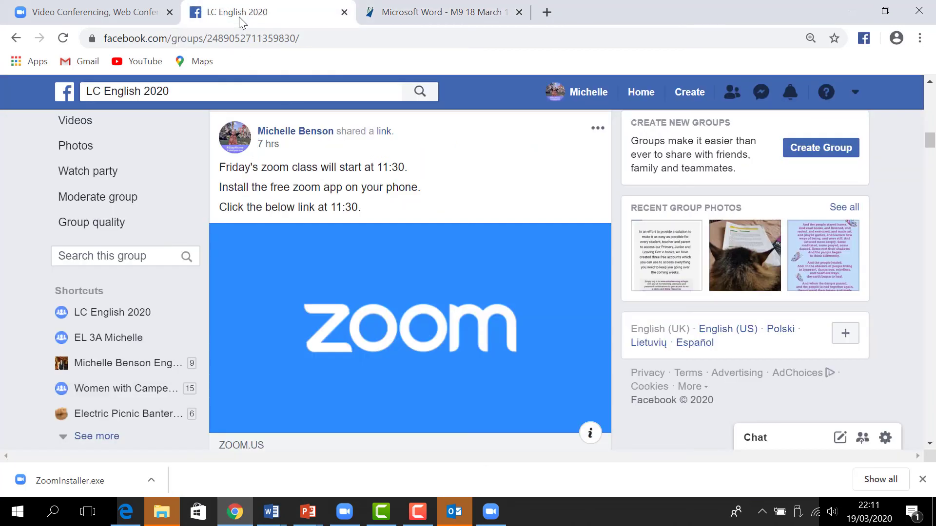
scroll(931, 448, "down", 15)
scroll(931, 449, "down", 15)
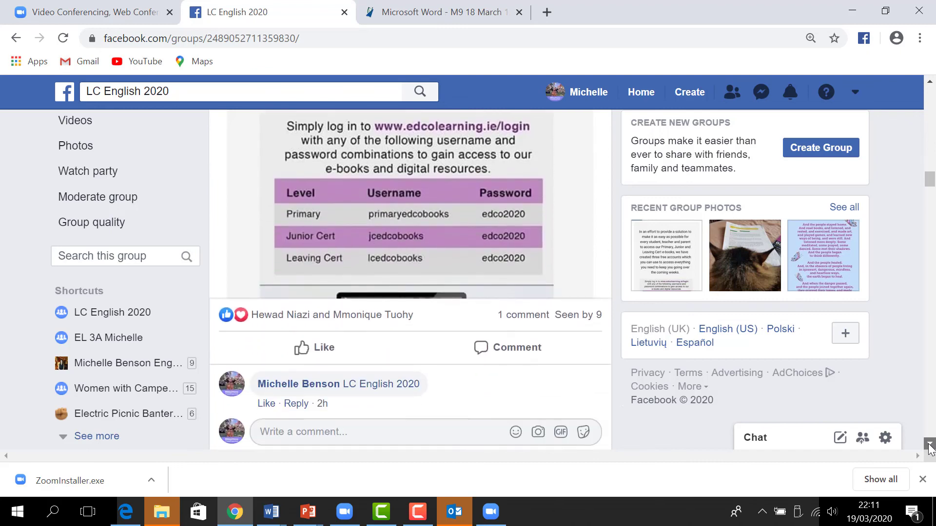
scroll(931, 446, "down", 6)
scroll(931, 449, "down", 1)
scroll(531, 254, "up", 8)
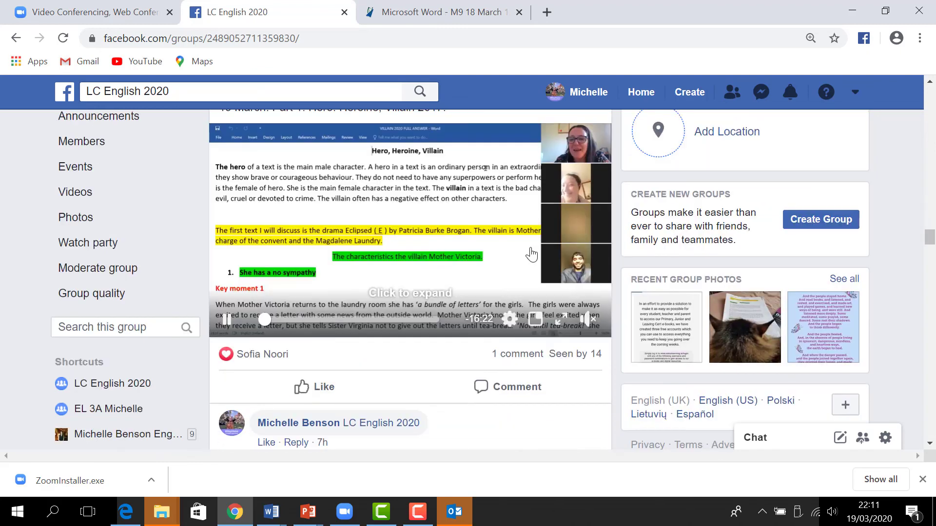